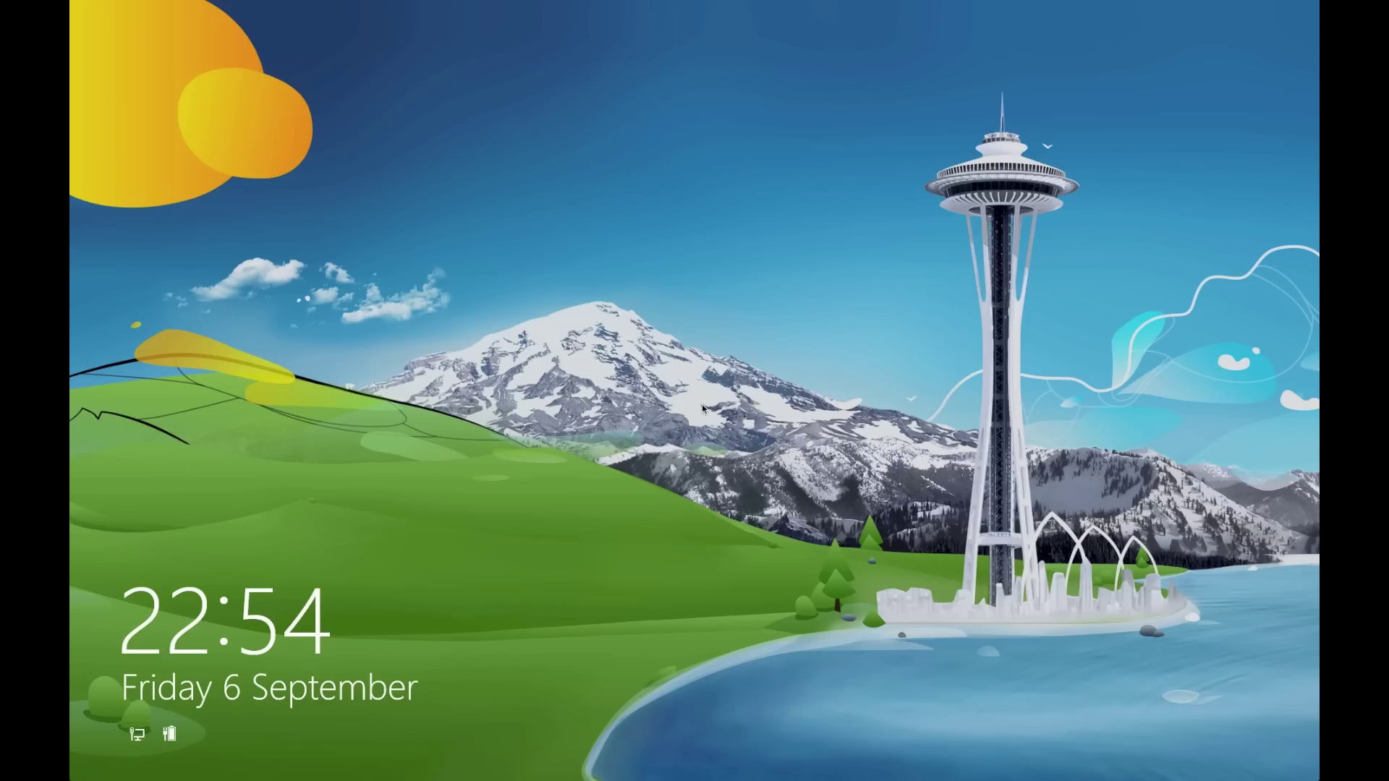
Dismiss the Windows 8 lock screen, show the desktop and take a snapshot of the virtual machine
left_click(661, 311)
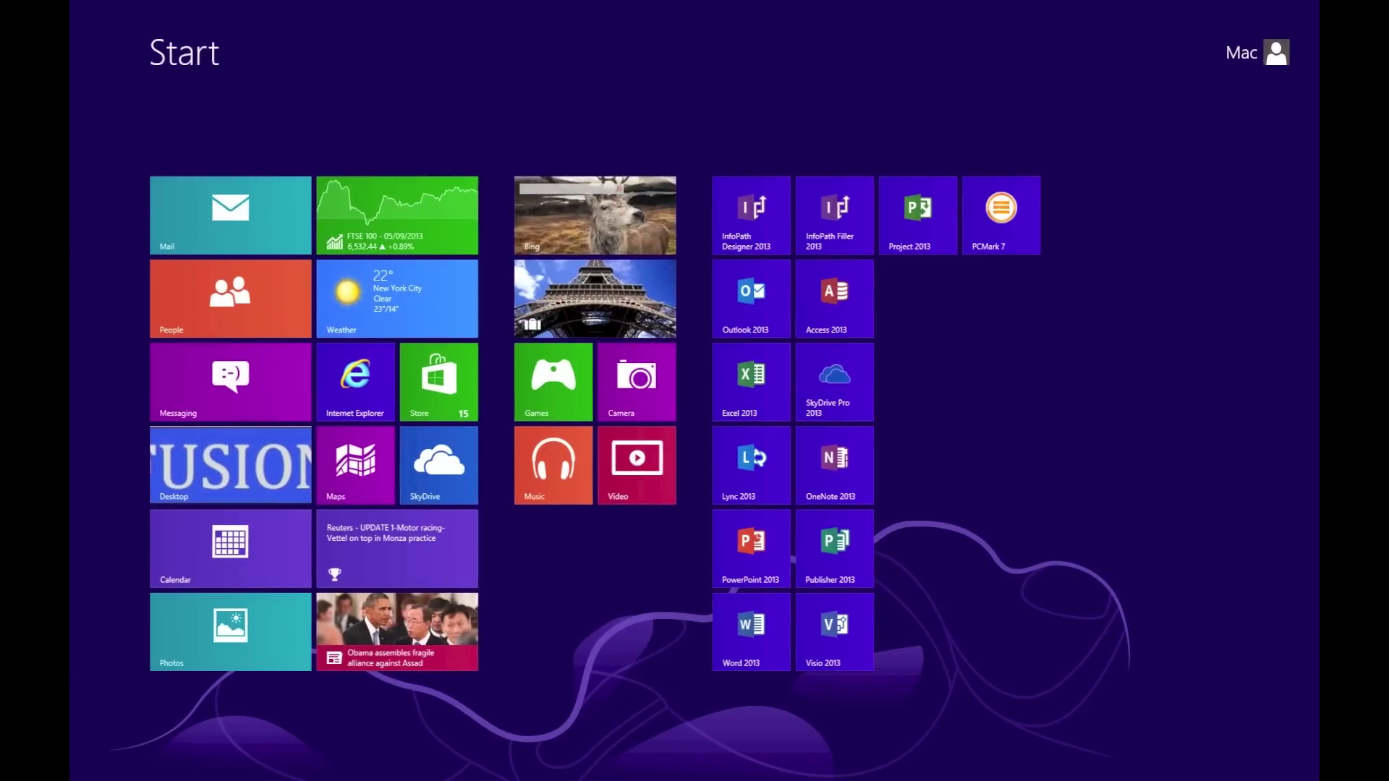
key("super+d")
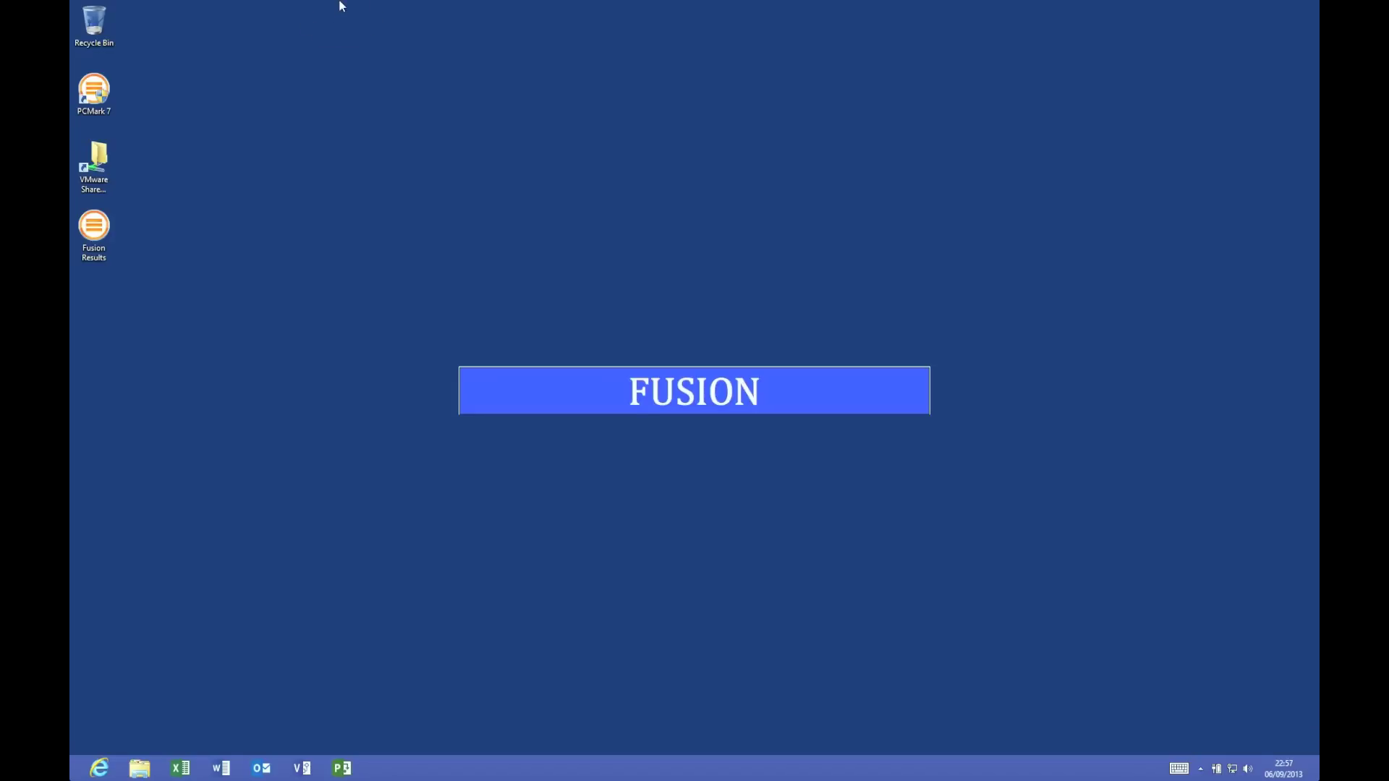
mouse_move(337, 6)
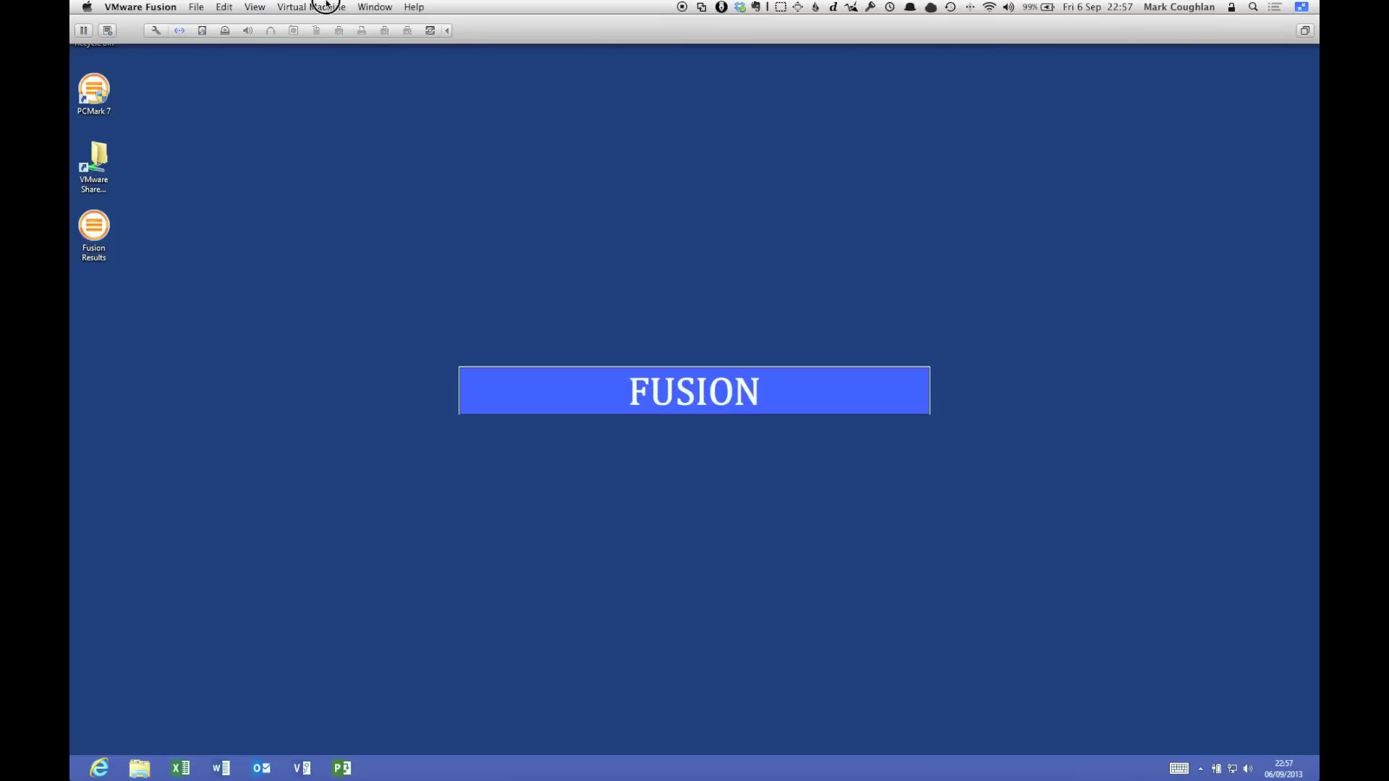
left_click(326, 5)
mouse_move(351, 120)
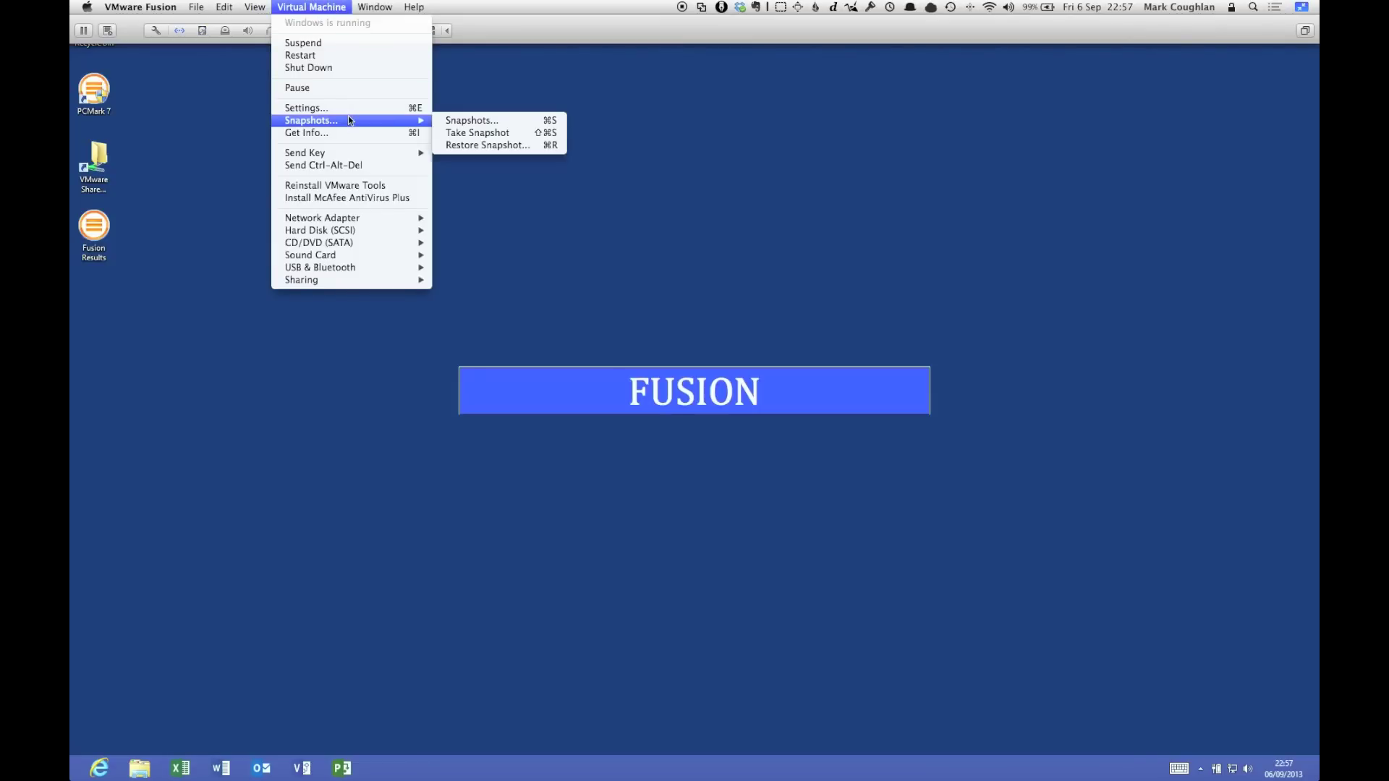
left_click(532, 134)
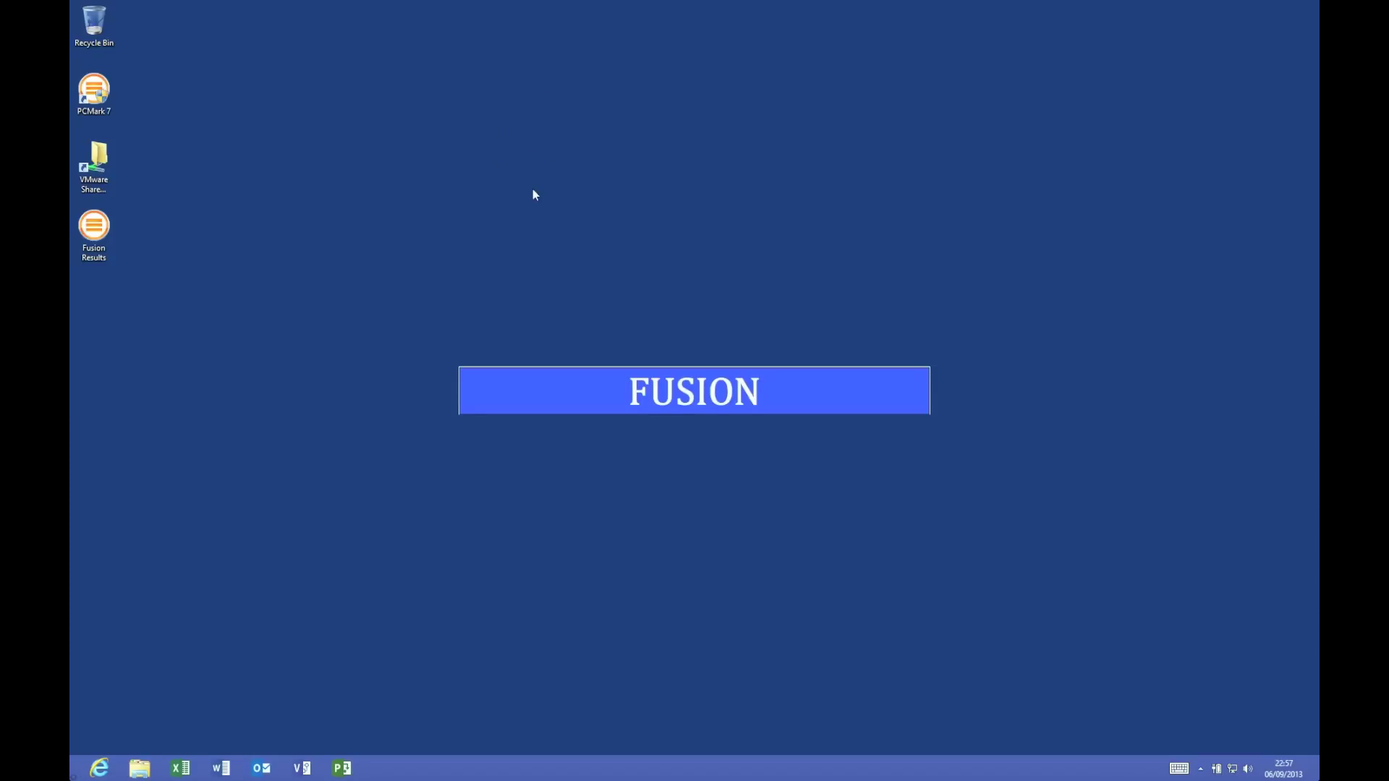
Switch from the virtual machine to the Mac desktop and open Activity Monitor
key("ctrl+super+f")
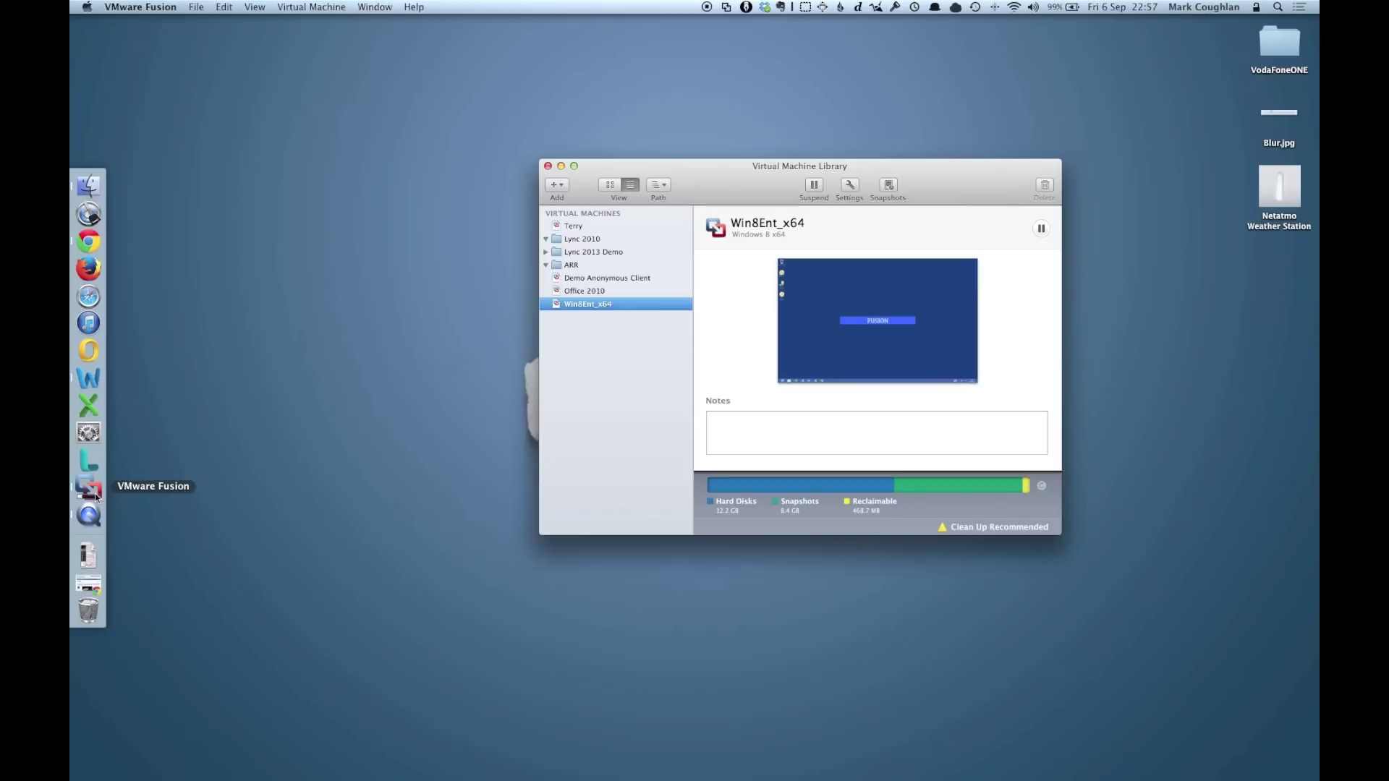
left_click(200, 492)
key("super+space")
type("activity")
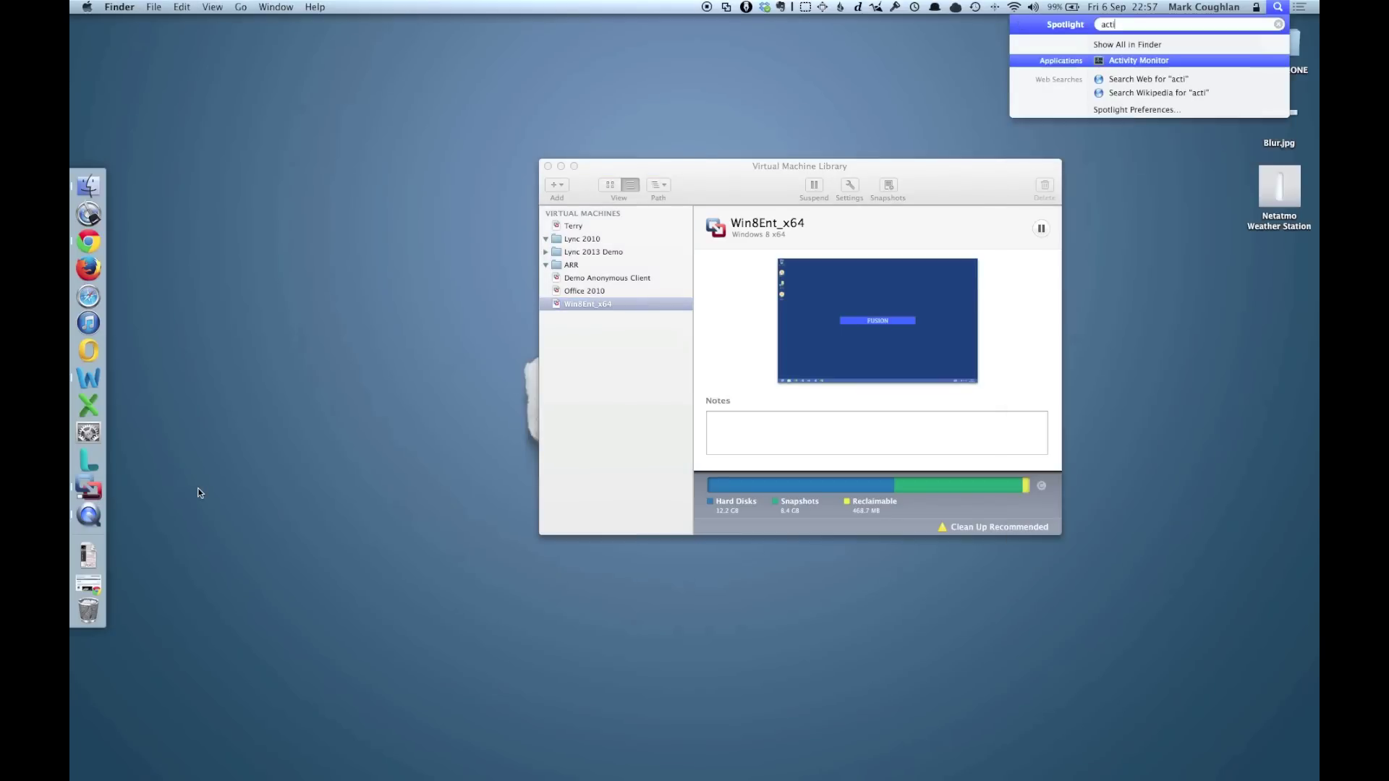
key("Return")
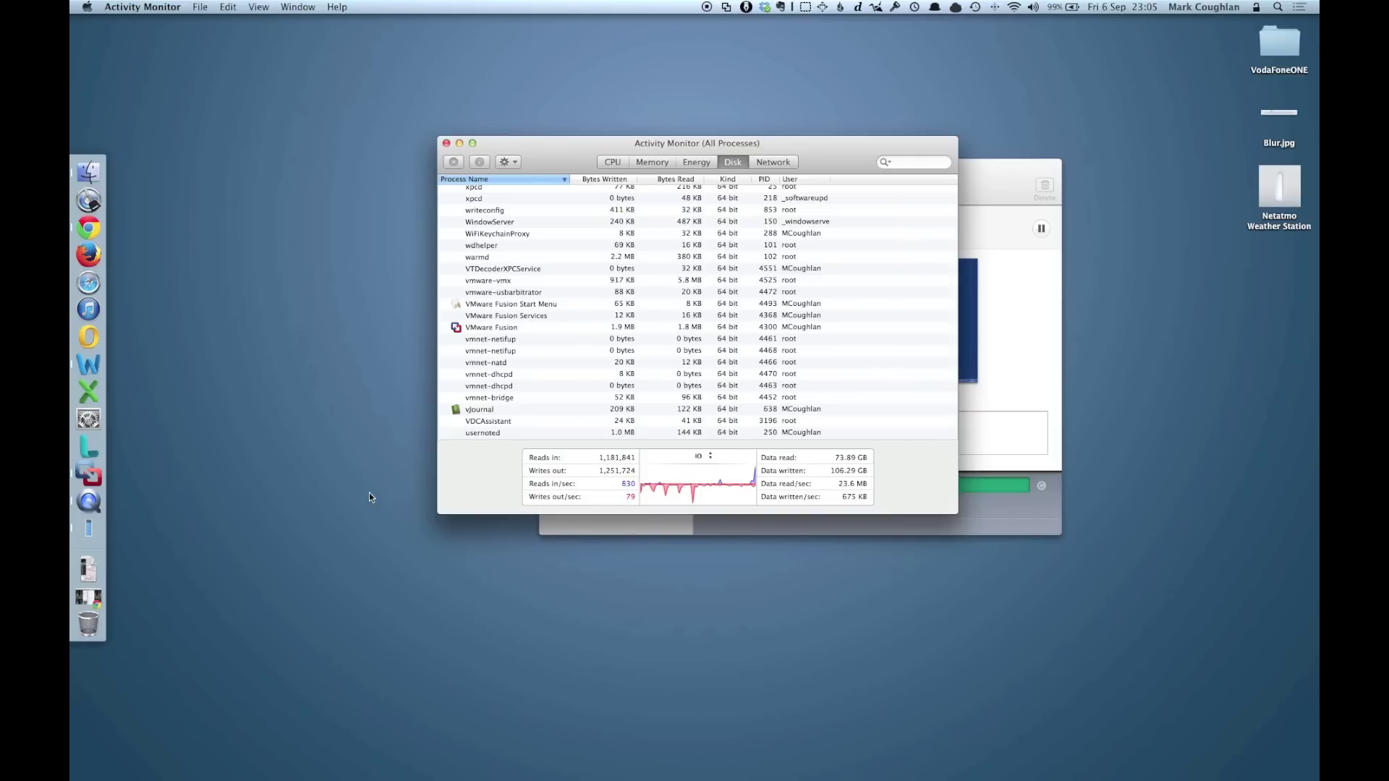
Change the Fusion virtual machine's desktop background to the red tulips picture from Windows Desktop Backgrounds and save the change
key("ctrl+Right")
right_click(414, 262)
left_click(374, 385)
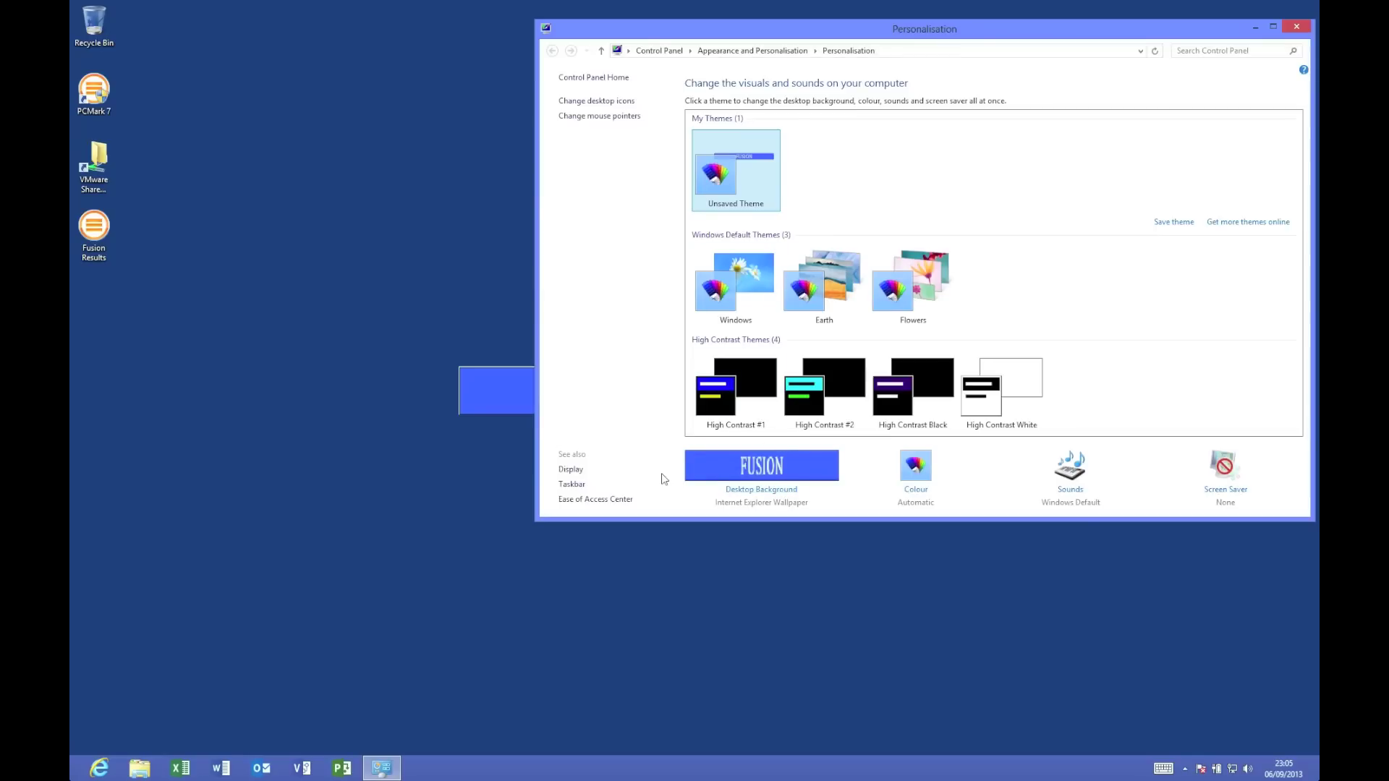
left_click(763, 491)
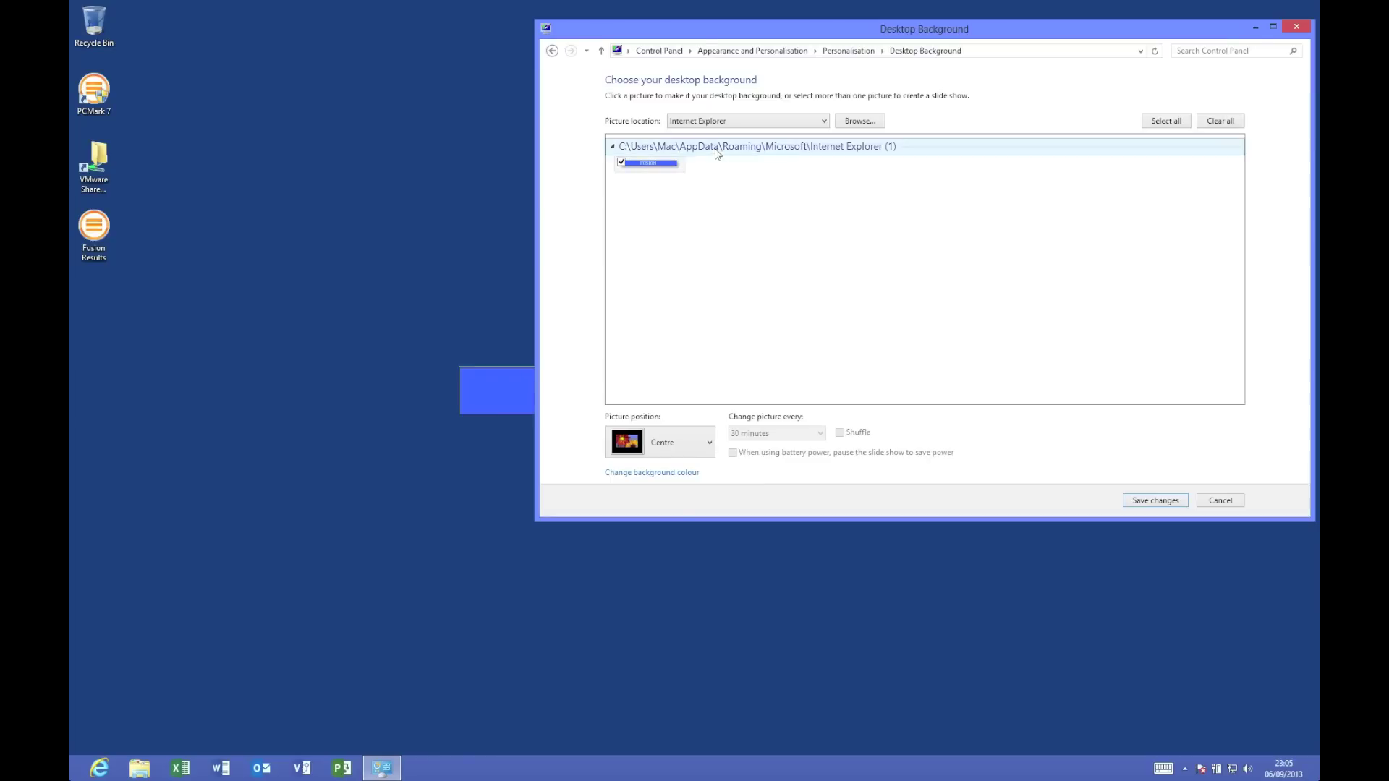
left_click(713, 123)
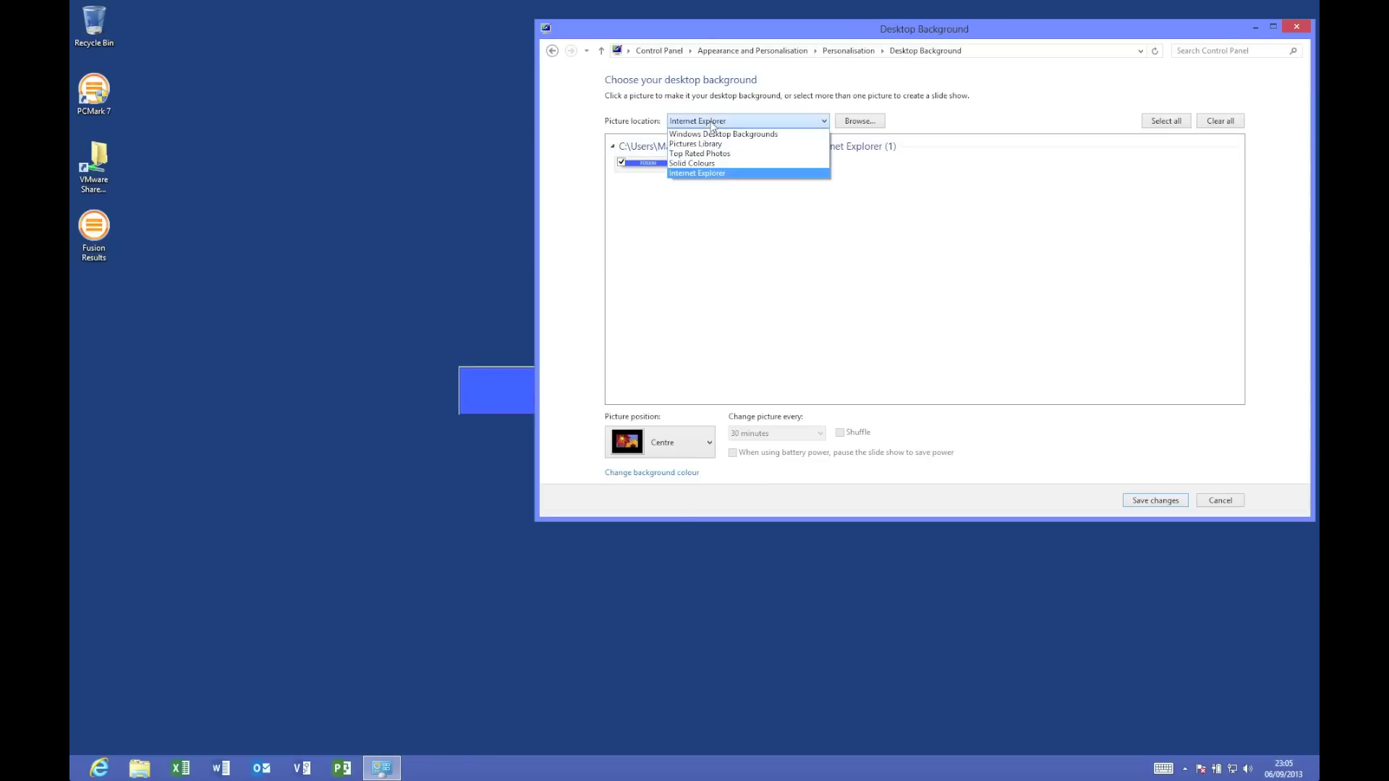
left_click(709, 136)
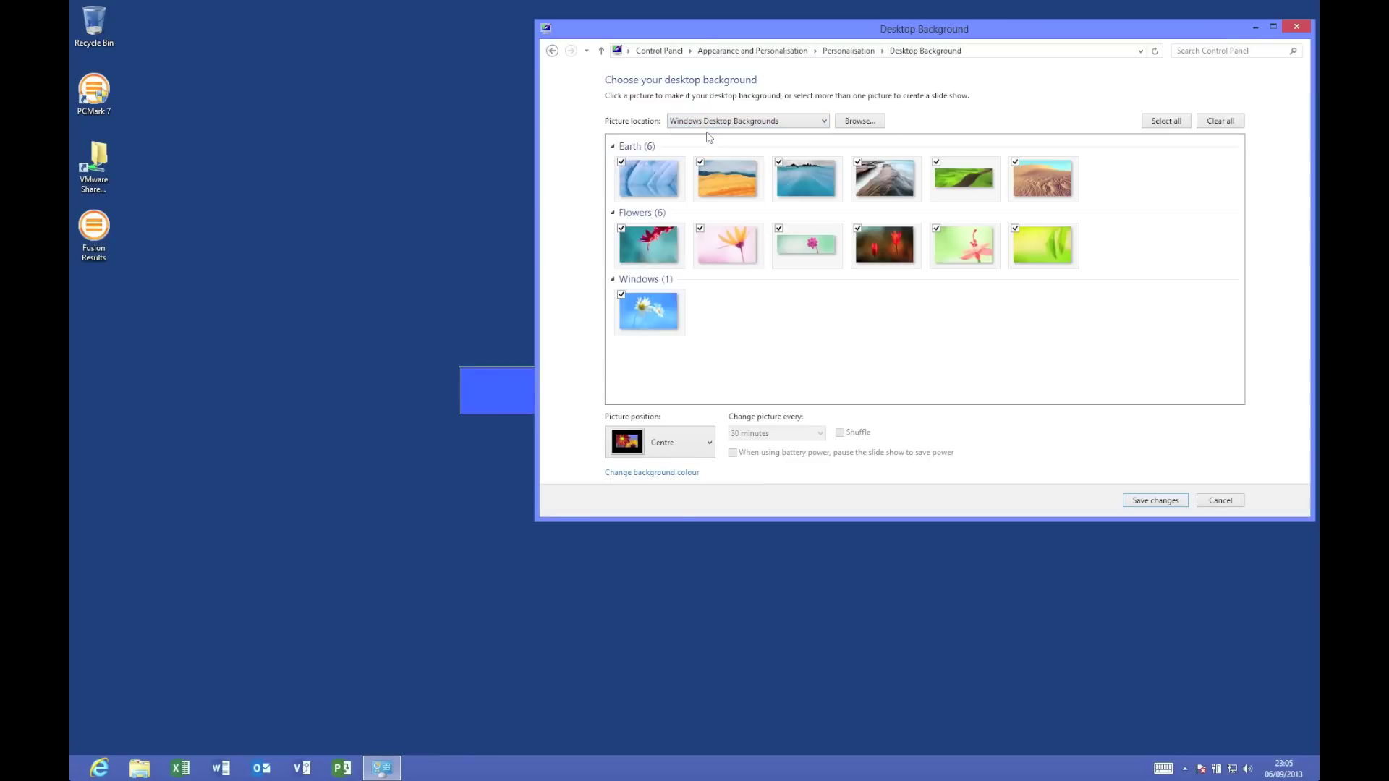
left_click(861, 253)
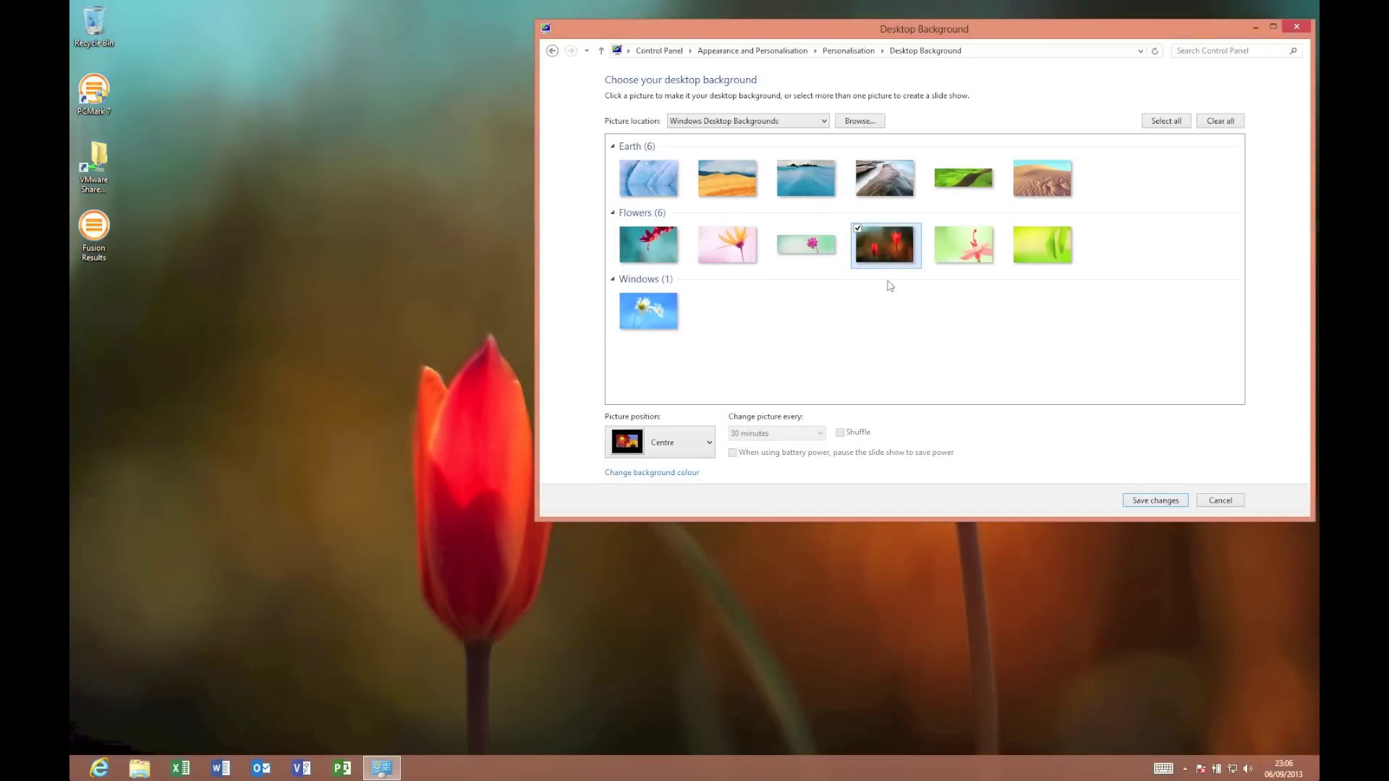
left_click(1143, 502)
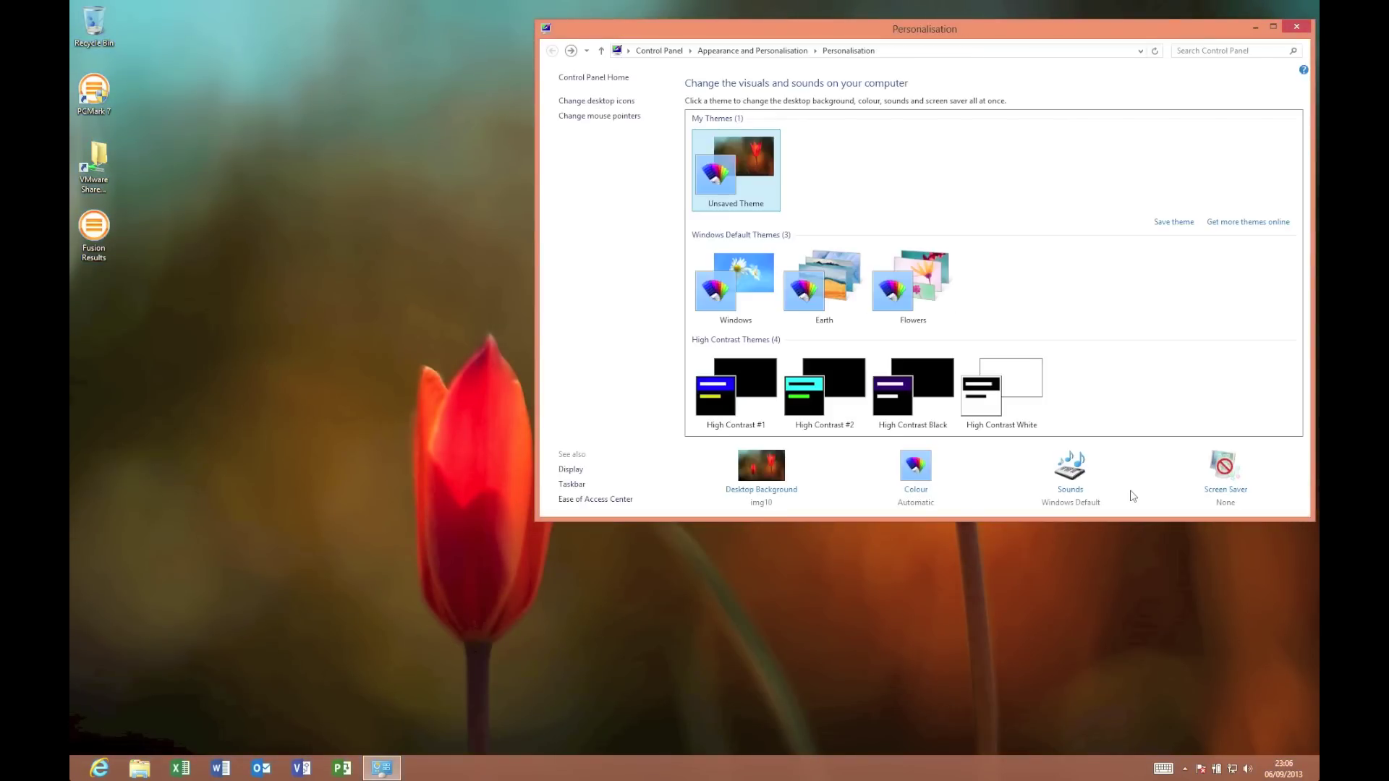
left_click(1296, 27)
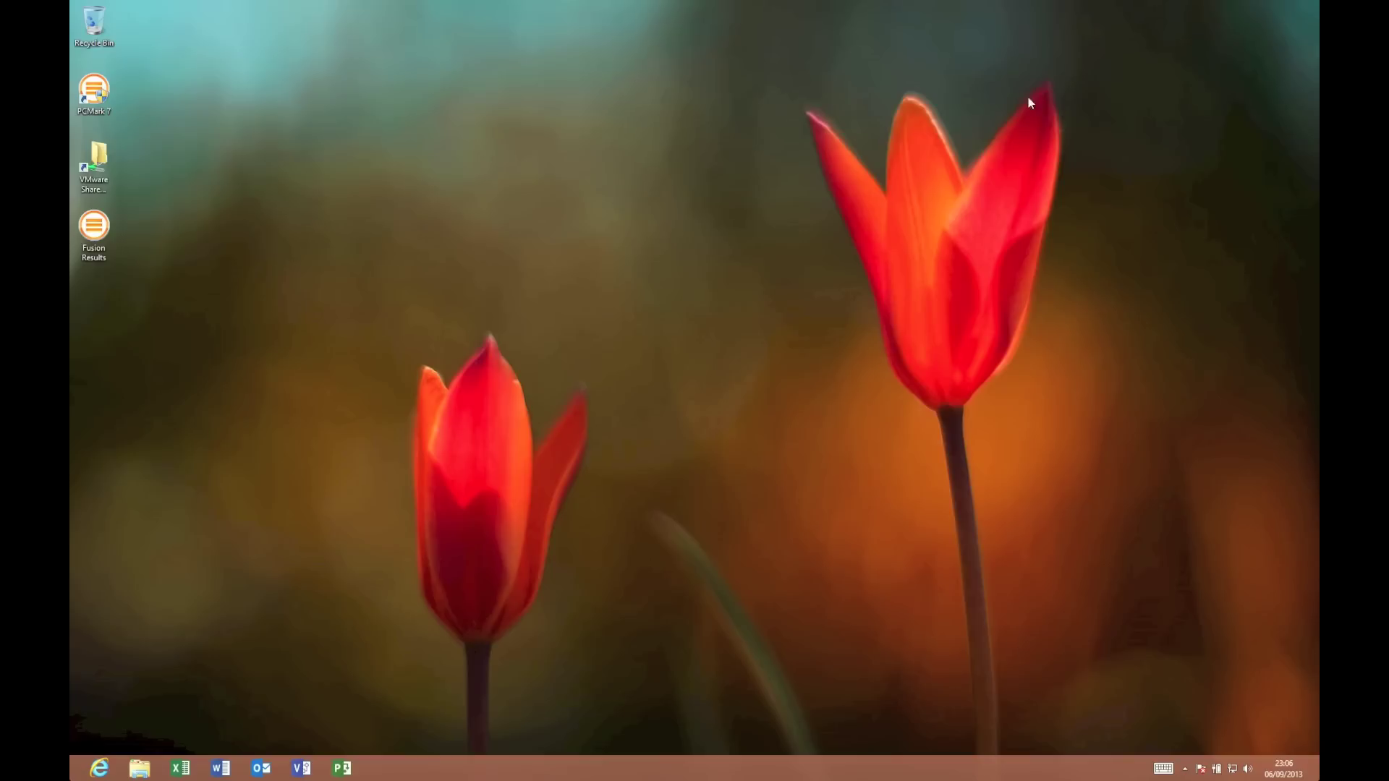
Restore the Fusion virtual machine to its snapshot and confirm the restore
left_click(410, 7)
mouse_move(313, 7)
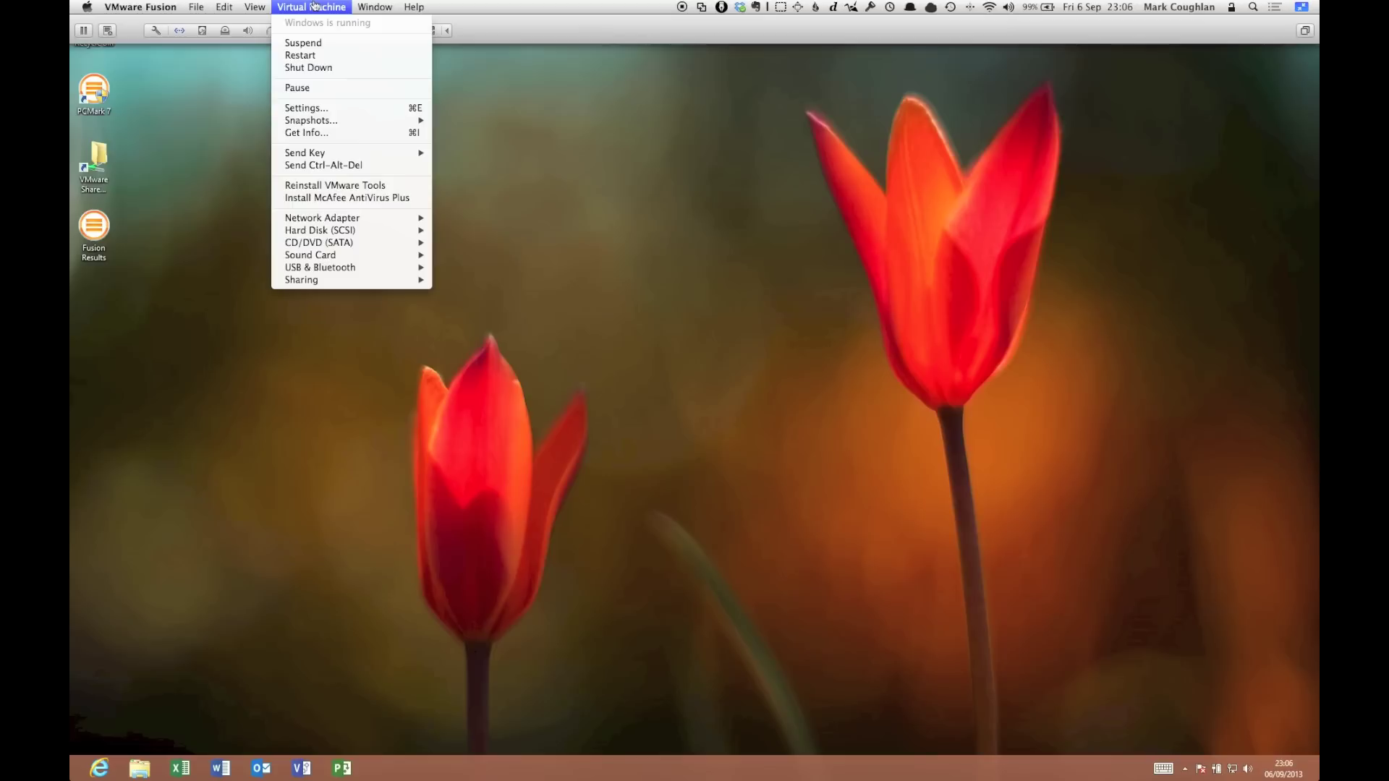
mouse_move(319, 120)
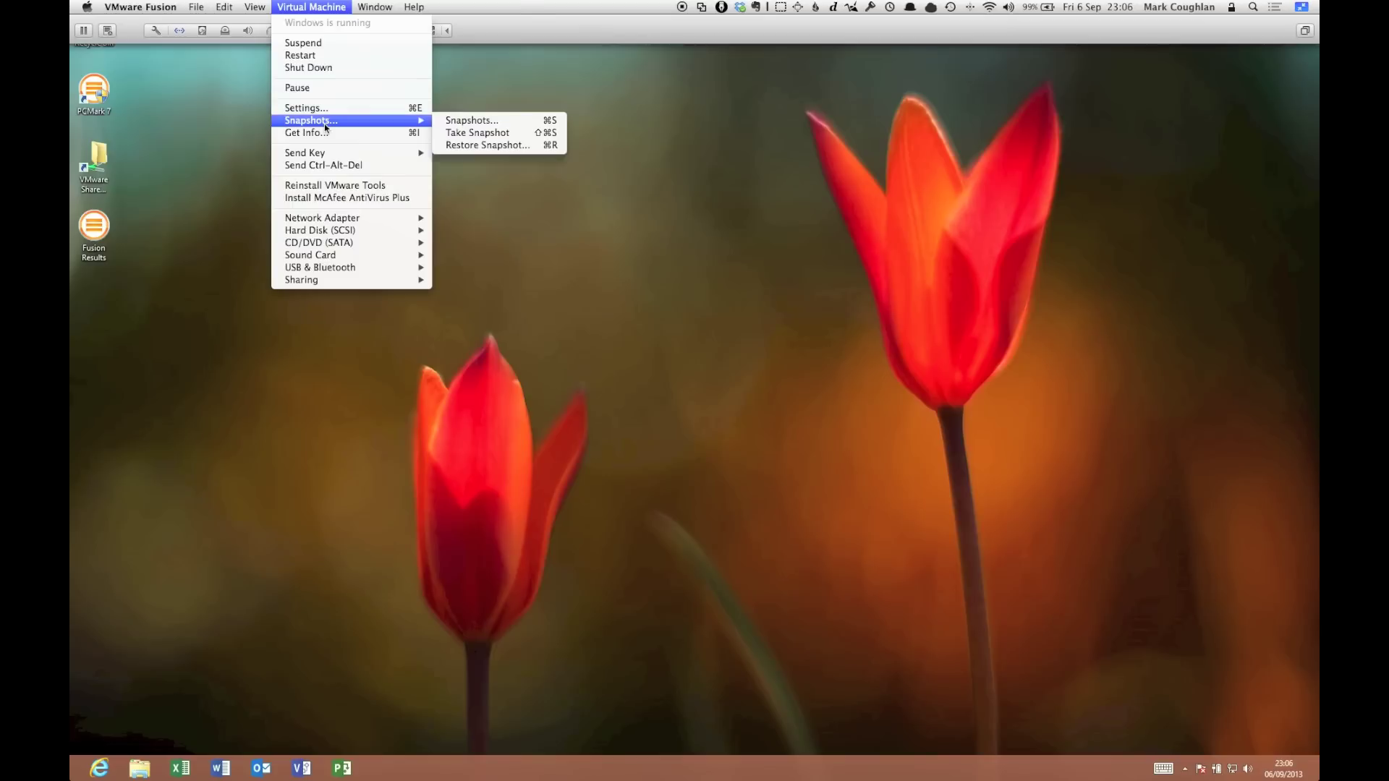
left_click(477, 146)
left_click(636, 125)
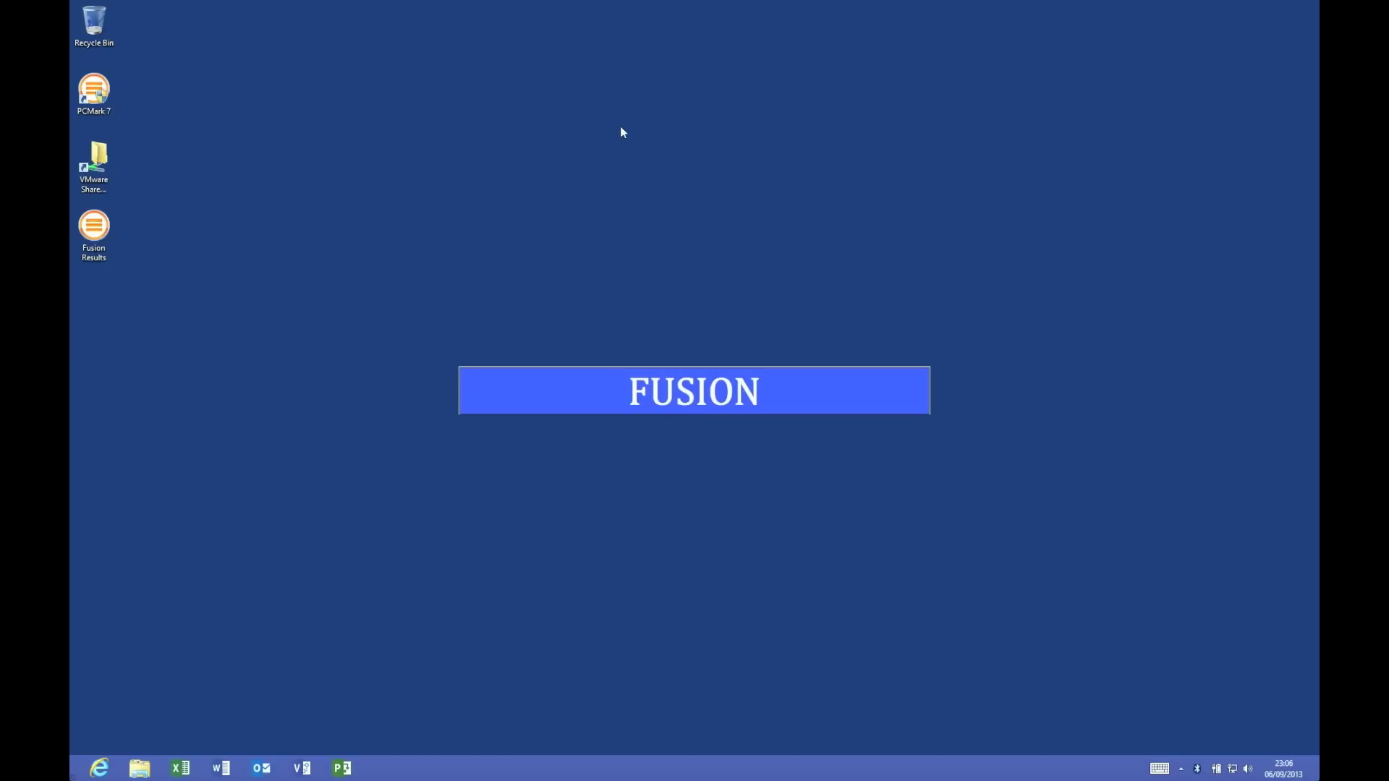
With the Mac's sound muted, suspend the Win8Ent_x64 virtual machine and resume it
key("XF86AudioMute")
mouse_move(466, 3)
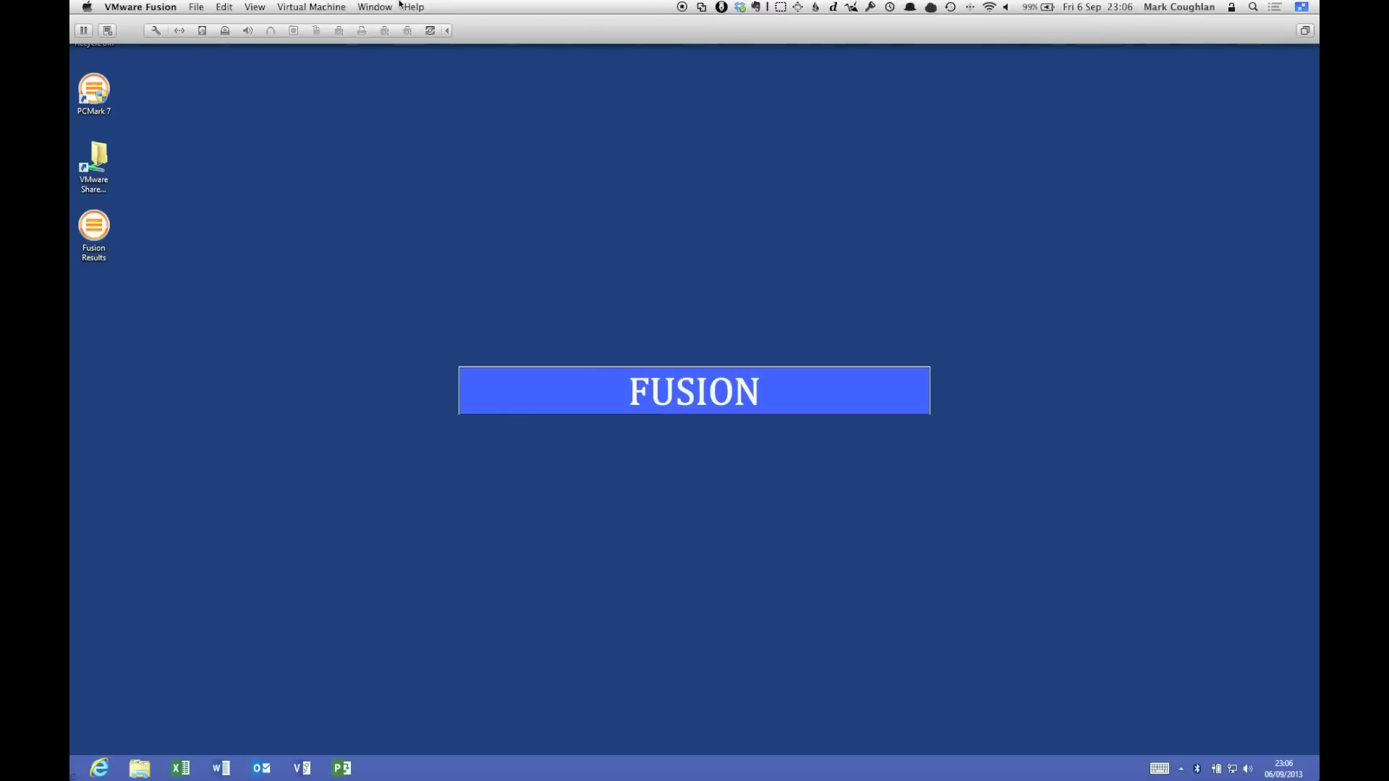
left_click(323, 6)
left_click(325, 43)
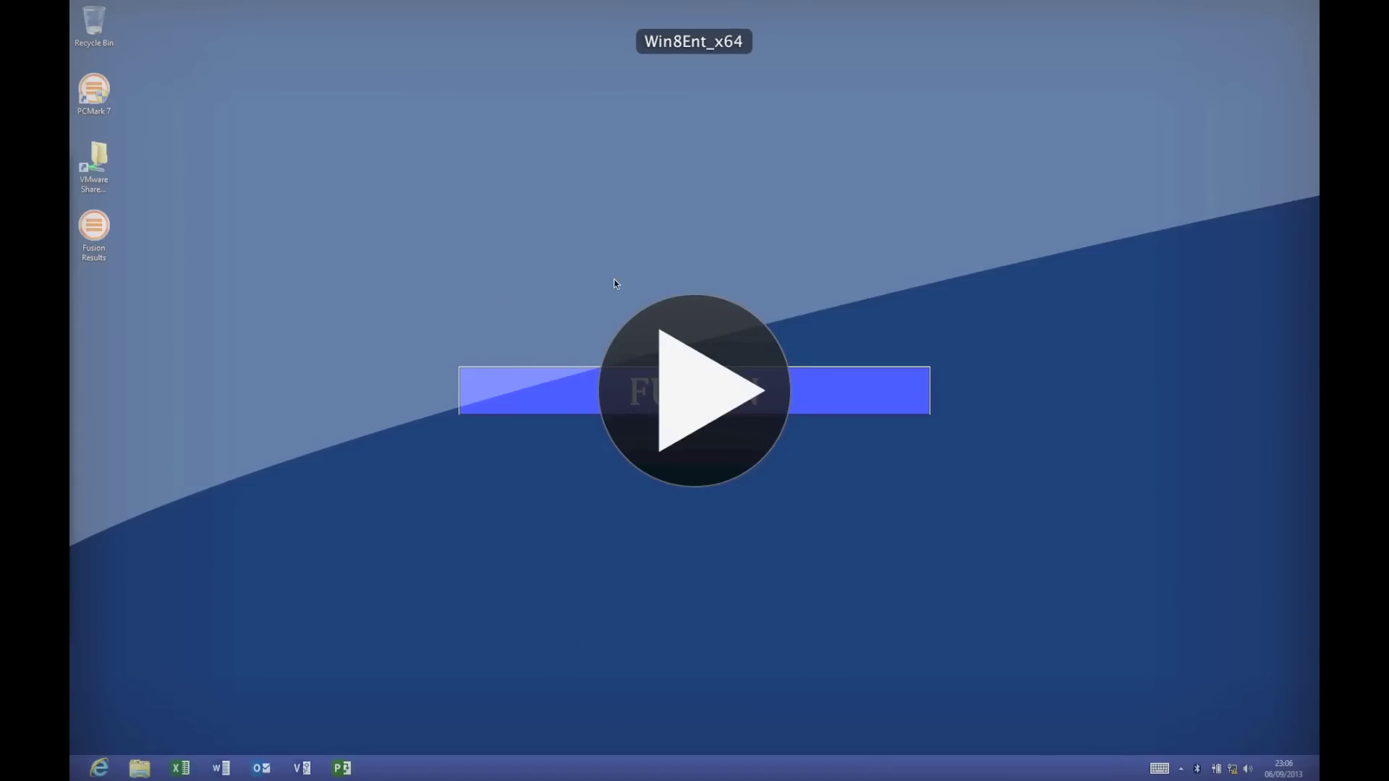
left_click(675, 351)
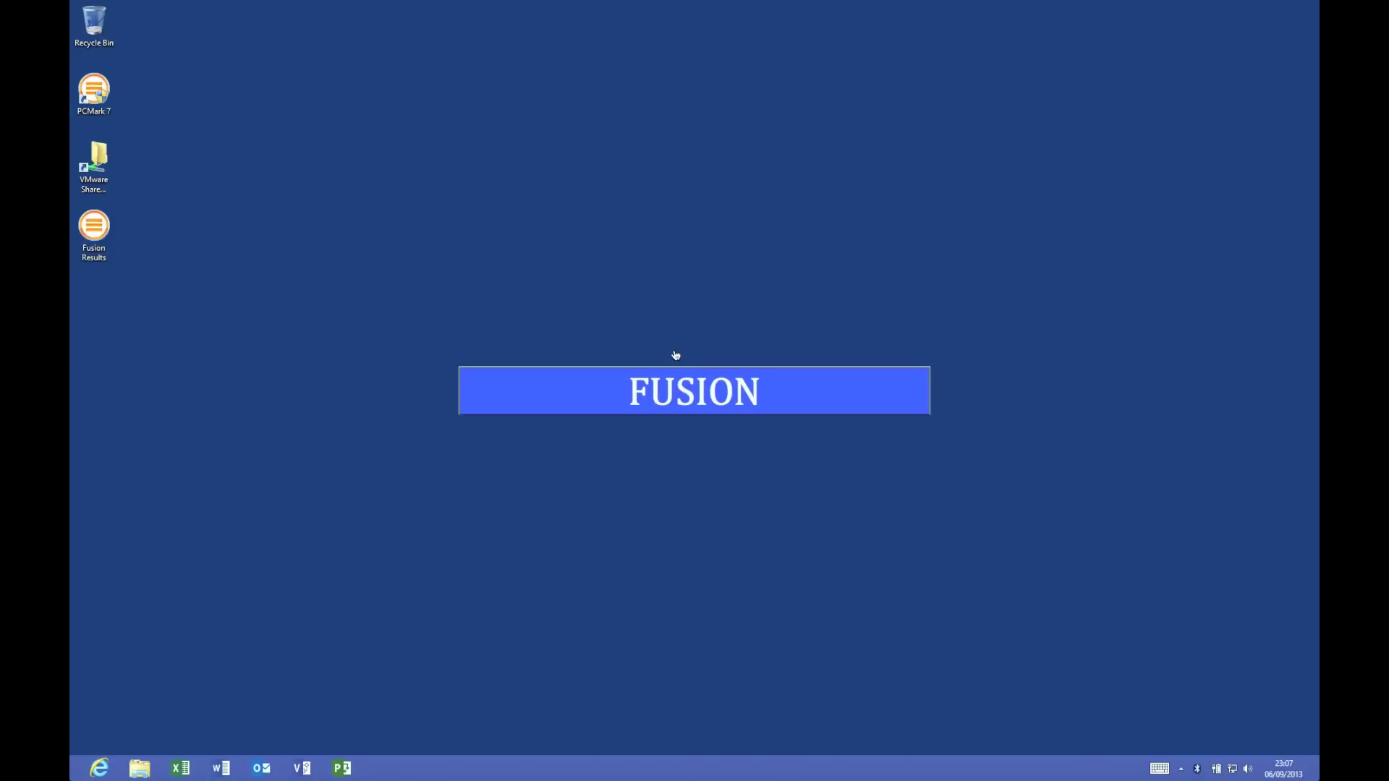
Switch to the Mac desktop, open Parallels Desktop and resume the suspended Win8x64_Ent virtual machine
key("ctrl+Left")
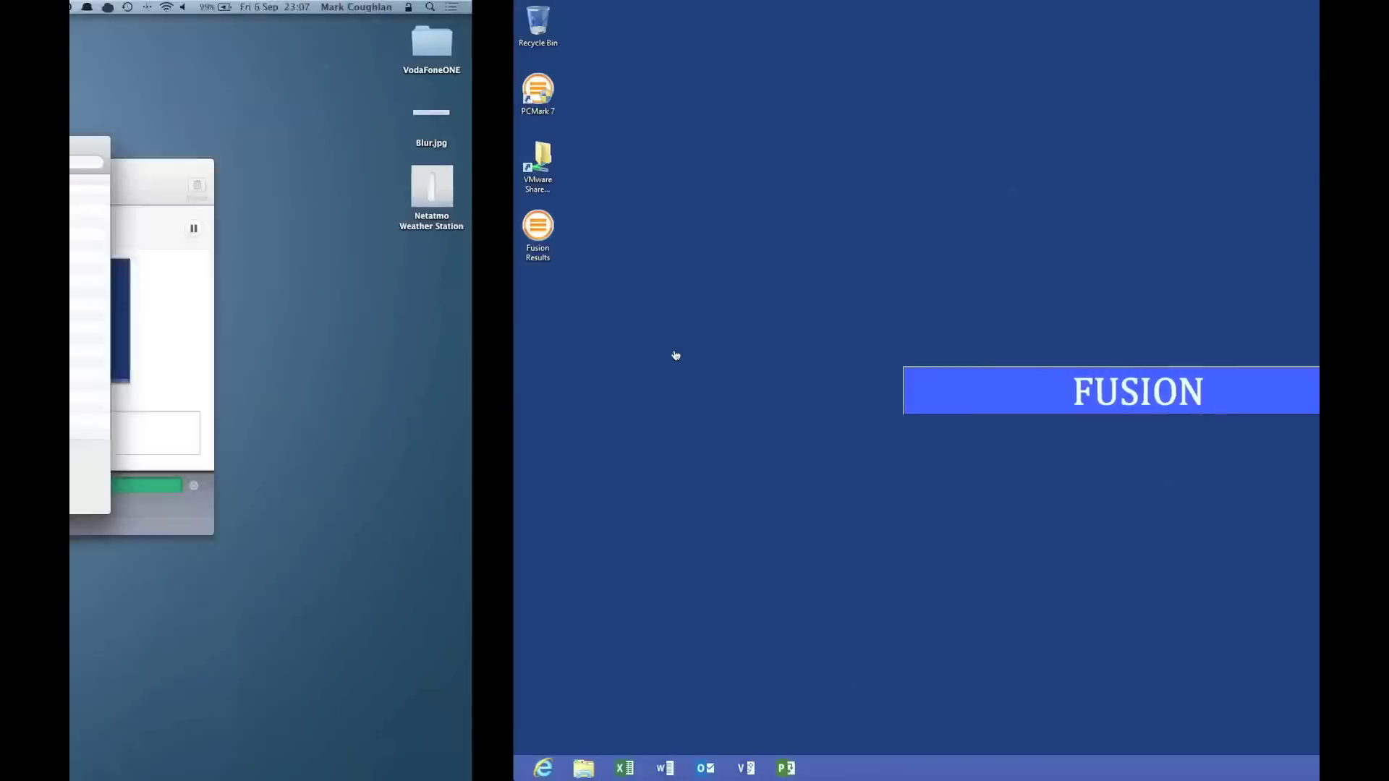
left_click(675, 353)
key("super+space")
type("paral")
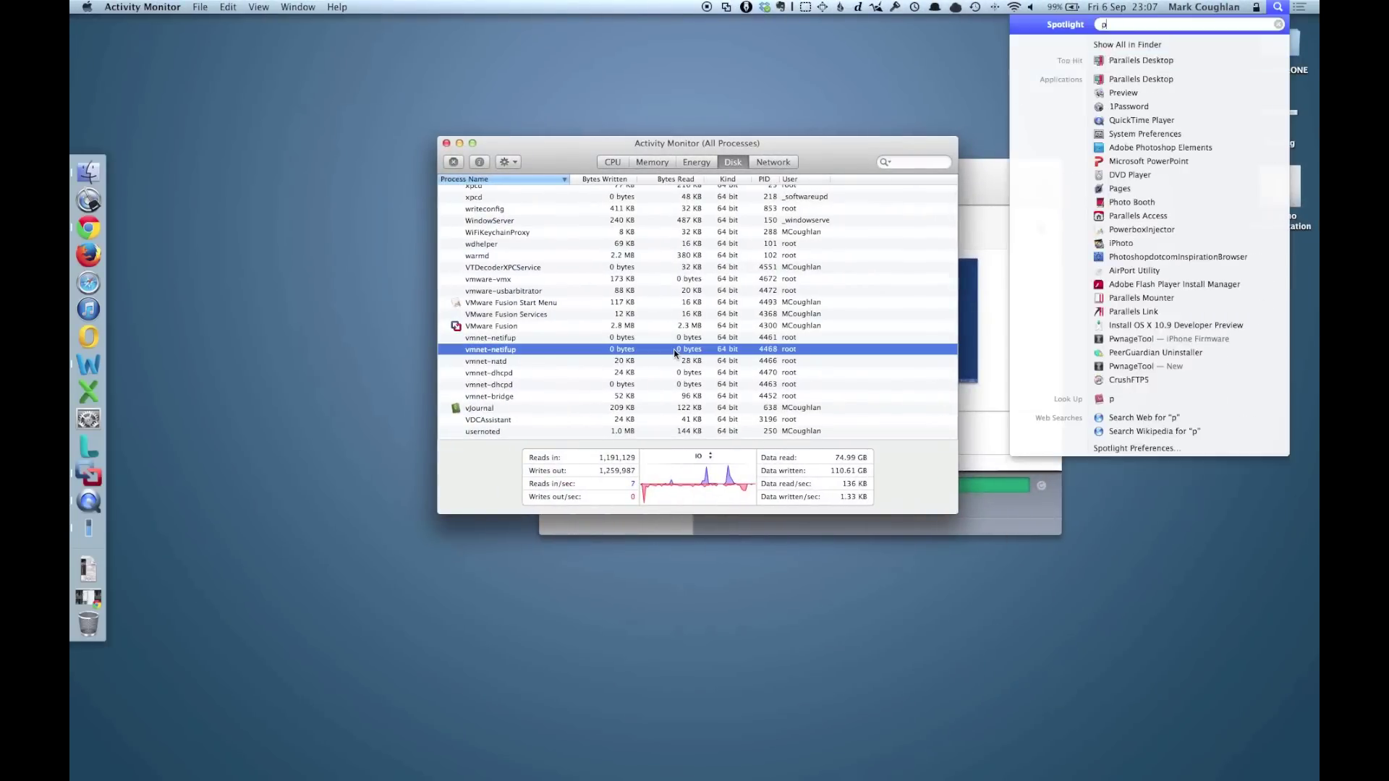
key("Return")
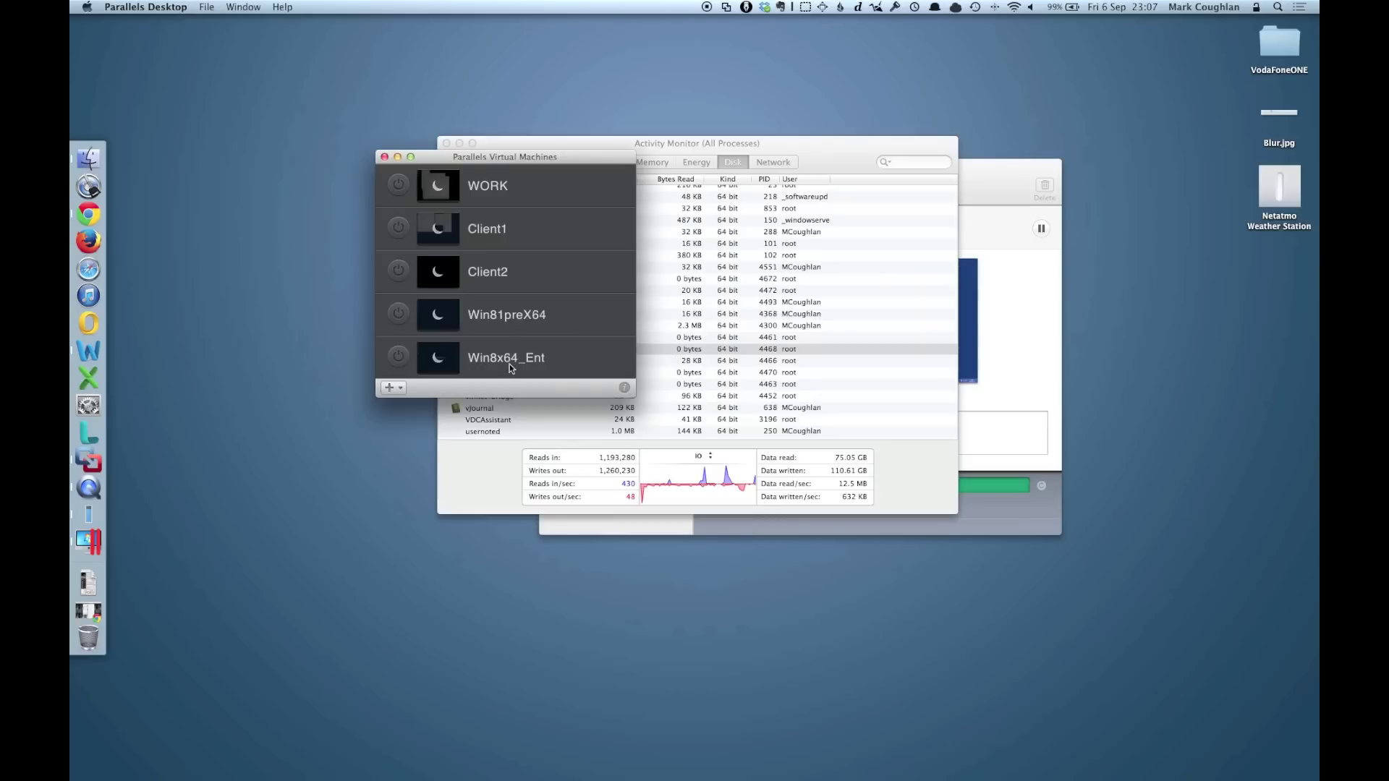
right_click(509, 364)
left_click(533, 373)
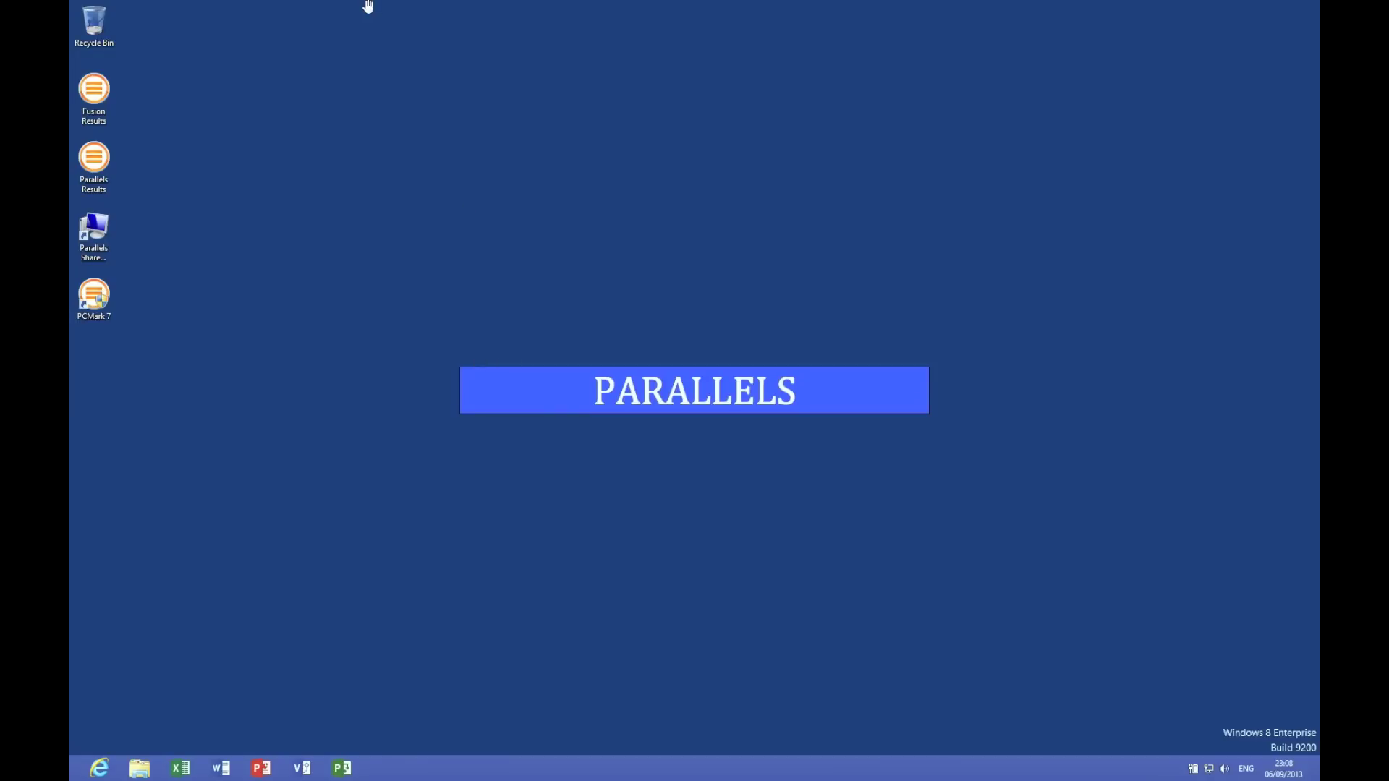
Take a snapshot of the Parallels virtual machine named "Snapshot Test"
mouse_move(370, 3)
left_click(319, 6)
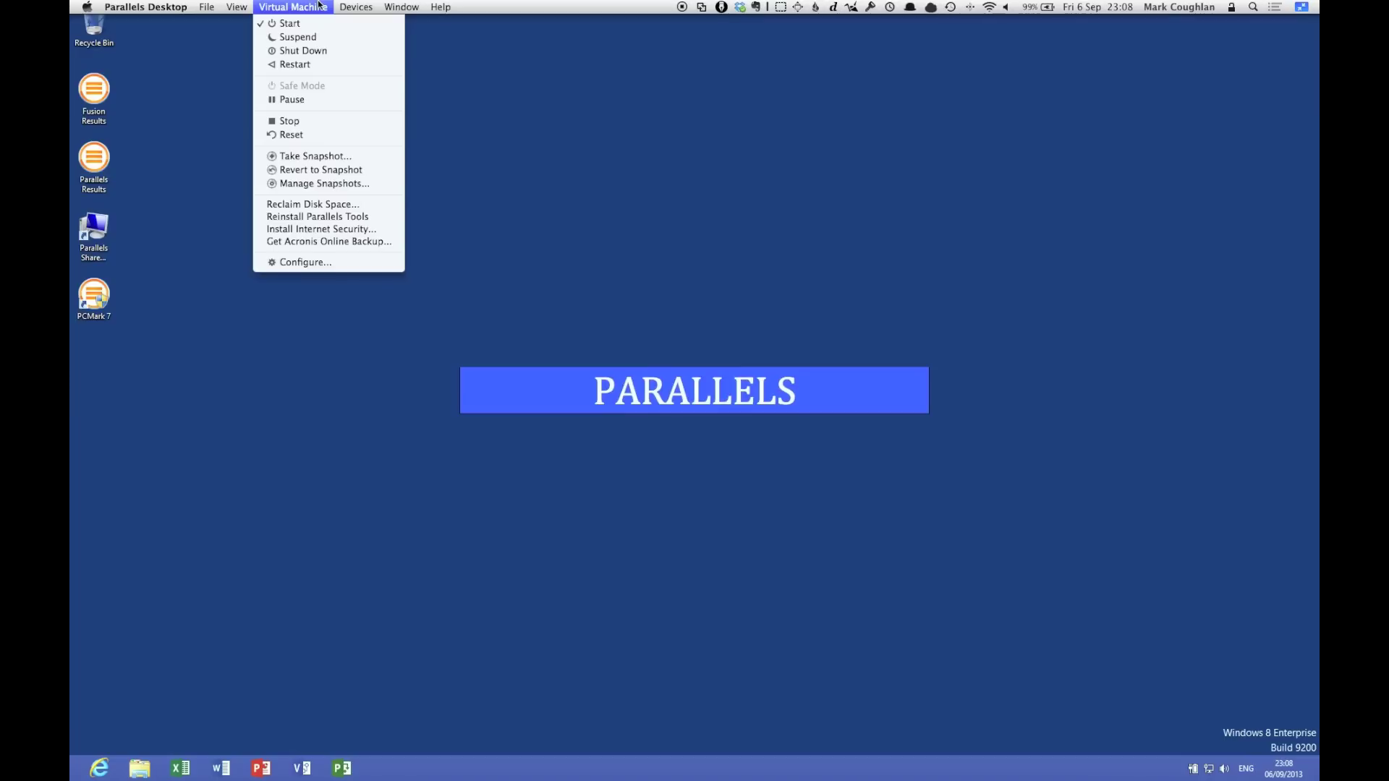
left_click(346, 156)
type("Snapshot Test")
key("Return")
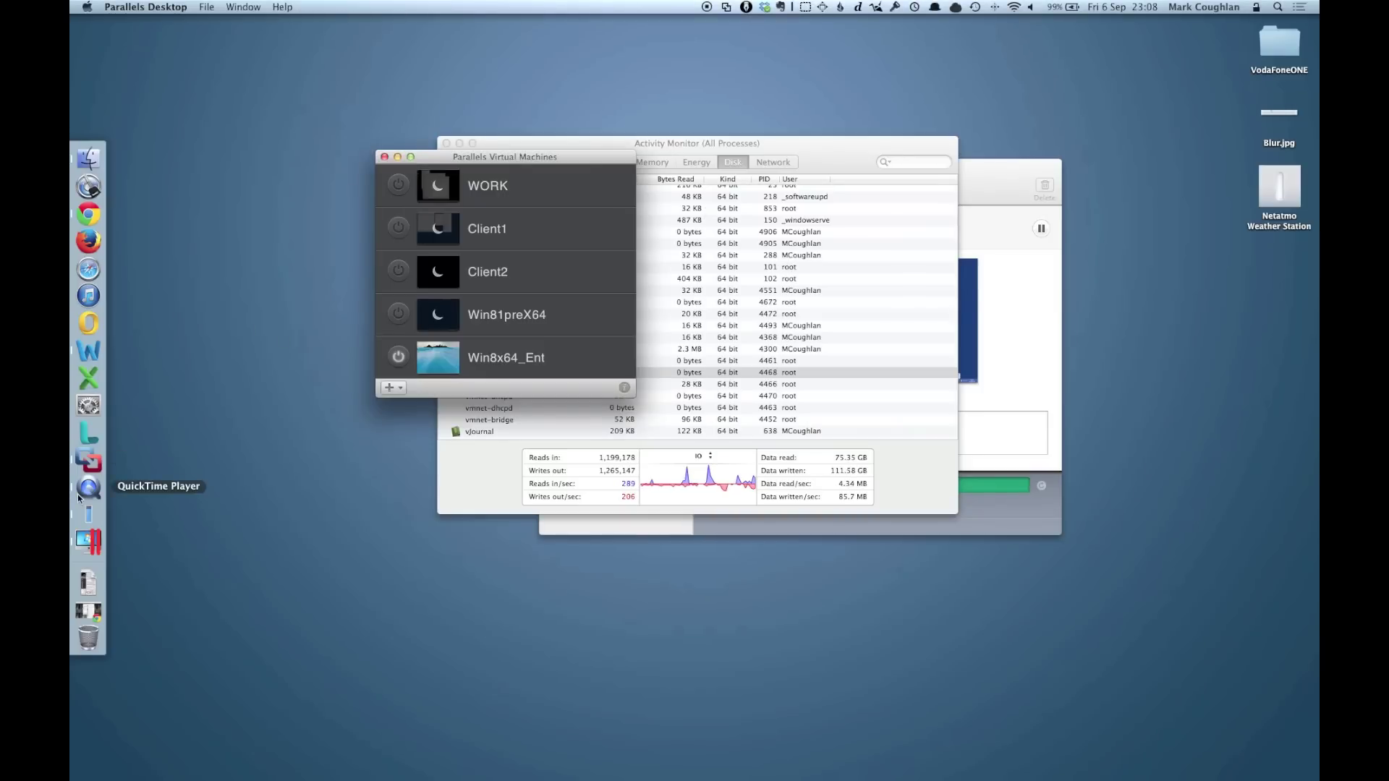
Return to the Parallels virtual machine and delete every desktop icon except the Recycle Bin
key("ctrl+Right")
left_click(620, 501)
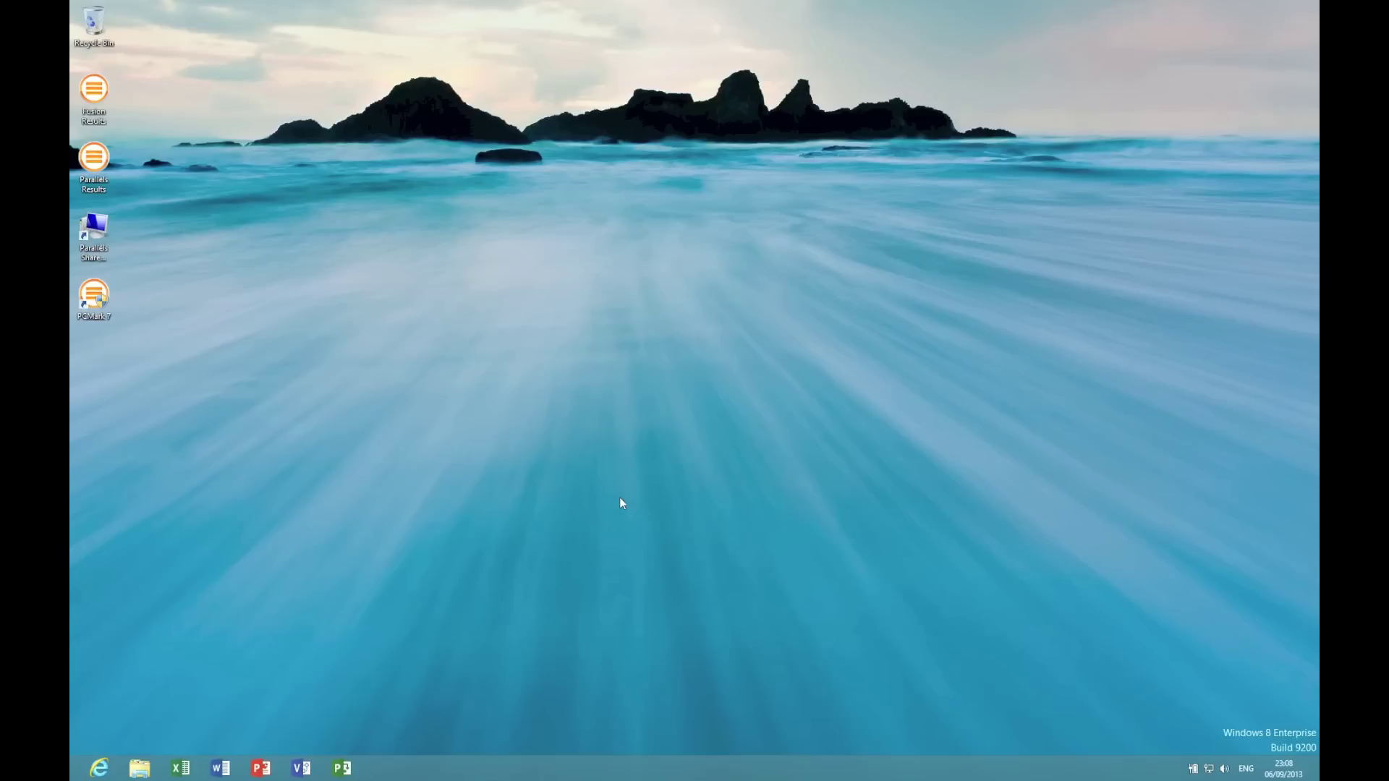
right_click(433, 301)
left_click(289, 321)
left_click(153, 348)
left_click_drag(153, 348, 71, 132)
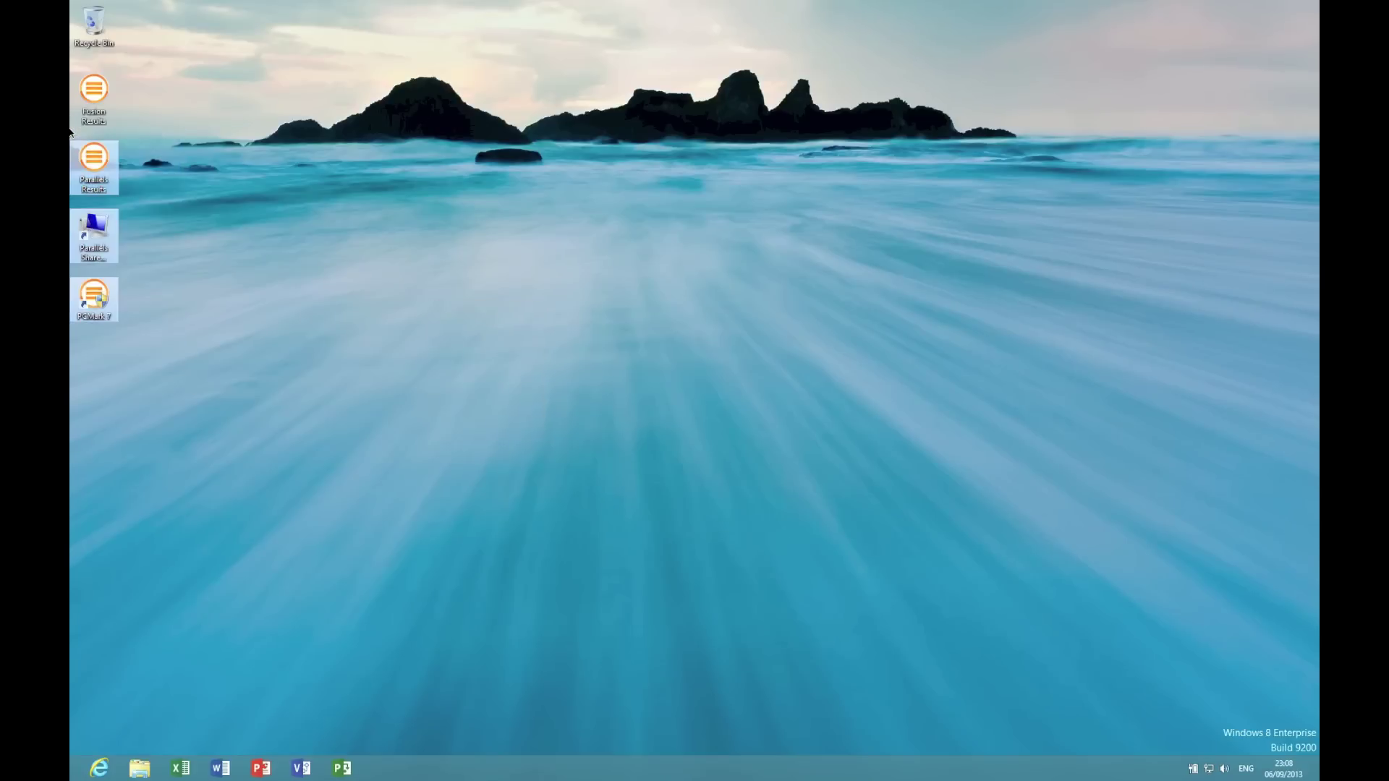
key("Delete")
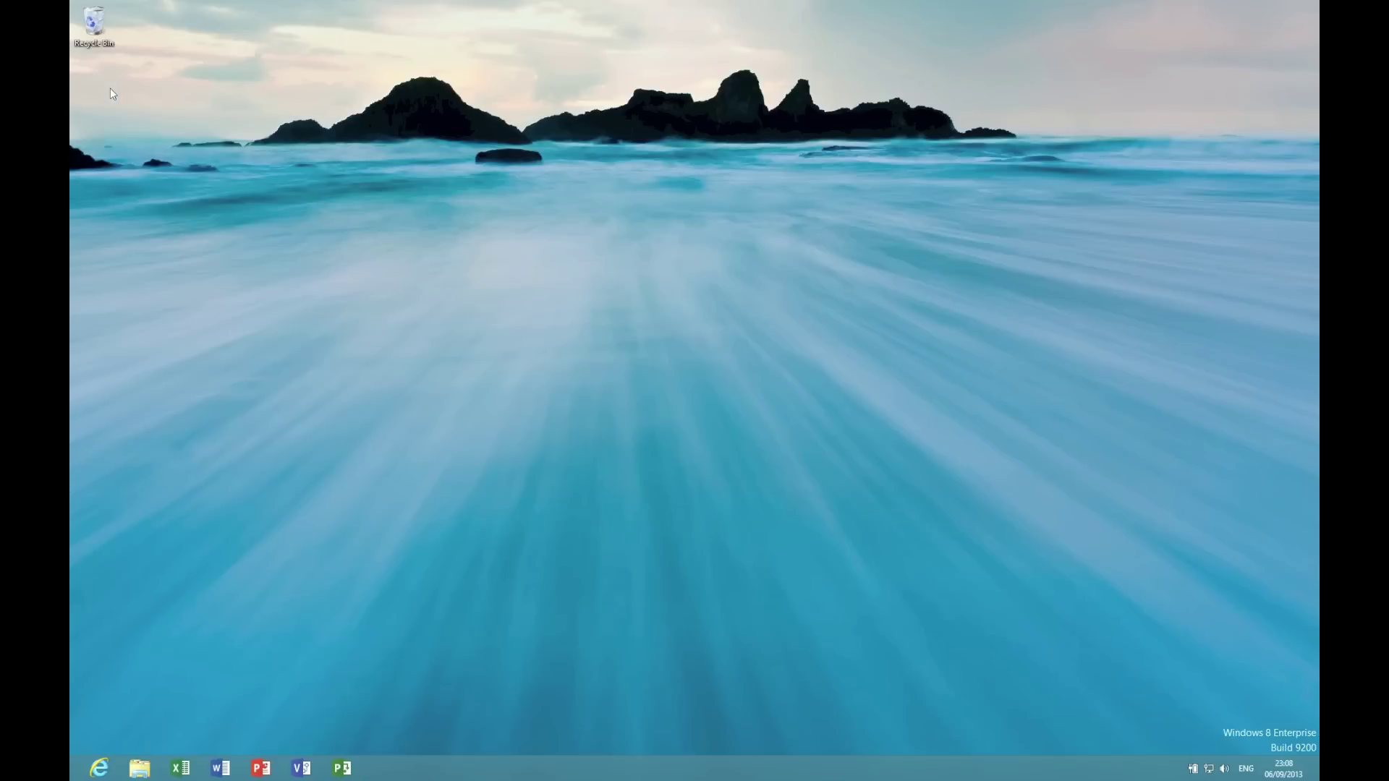
Empty the Recycle Bin in the Parallels virtual machine and confirm the permanent deletion
right_click(95, 21)
left_click(162, 60)
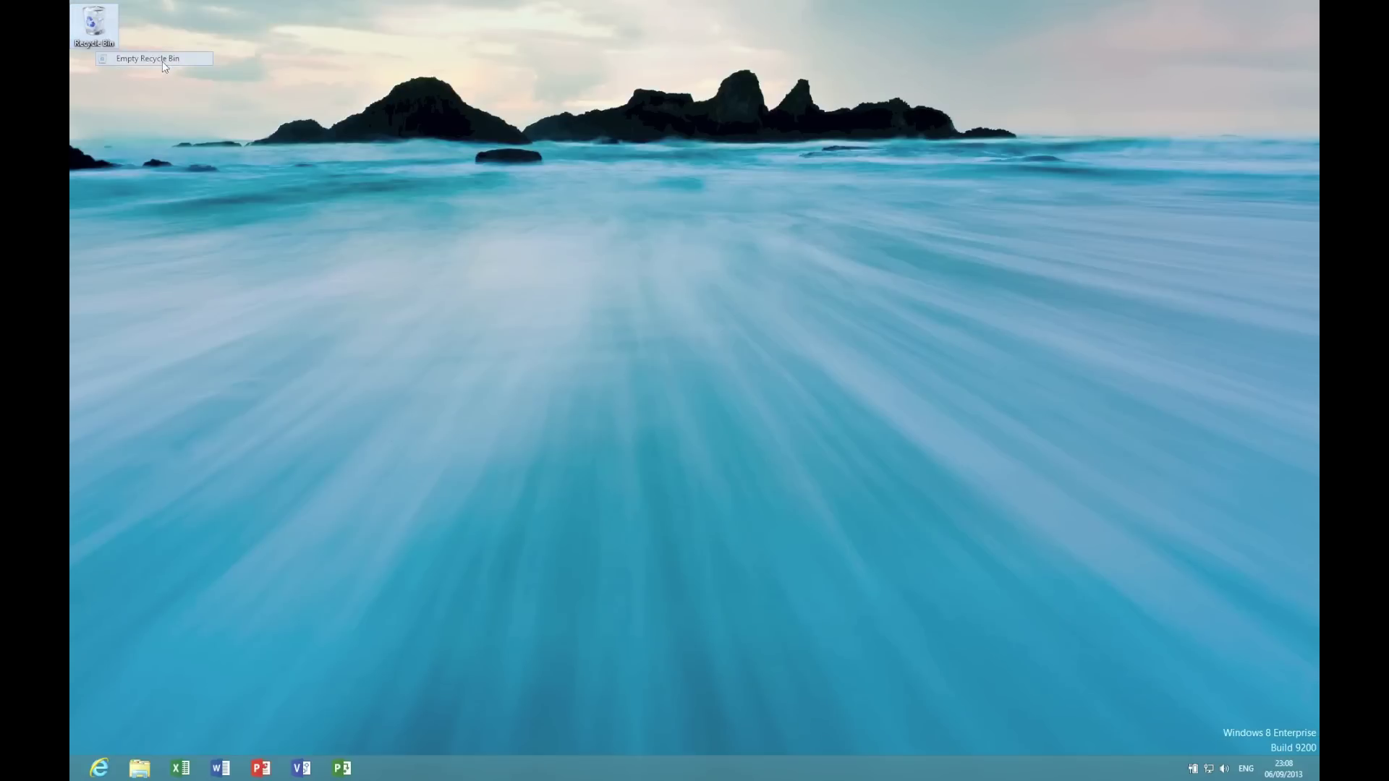
left_click(747, 396)
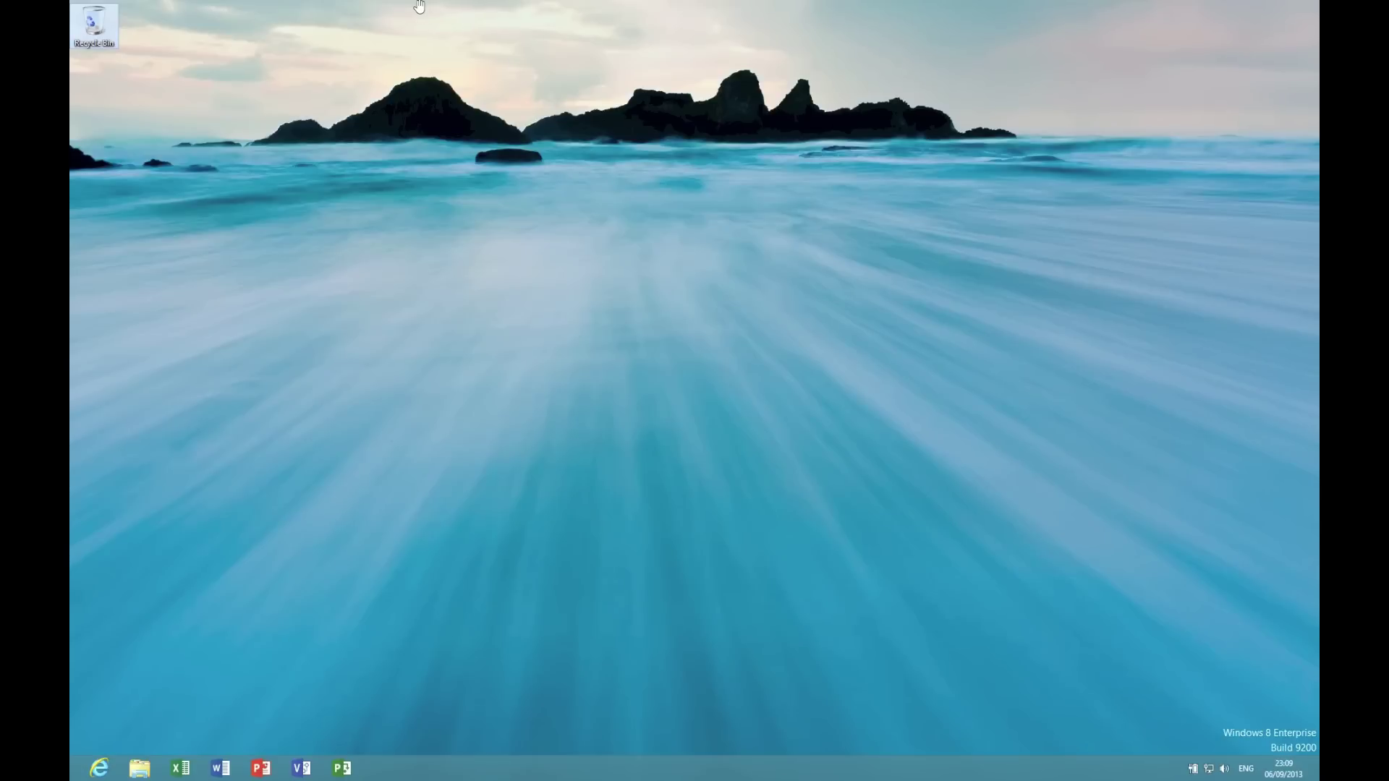
Revert the Parallels virtual machine to its previous snapshot and confirm discarding the changes made since
mouse_move(402, 6)
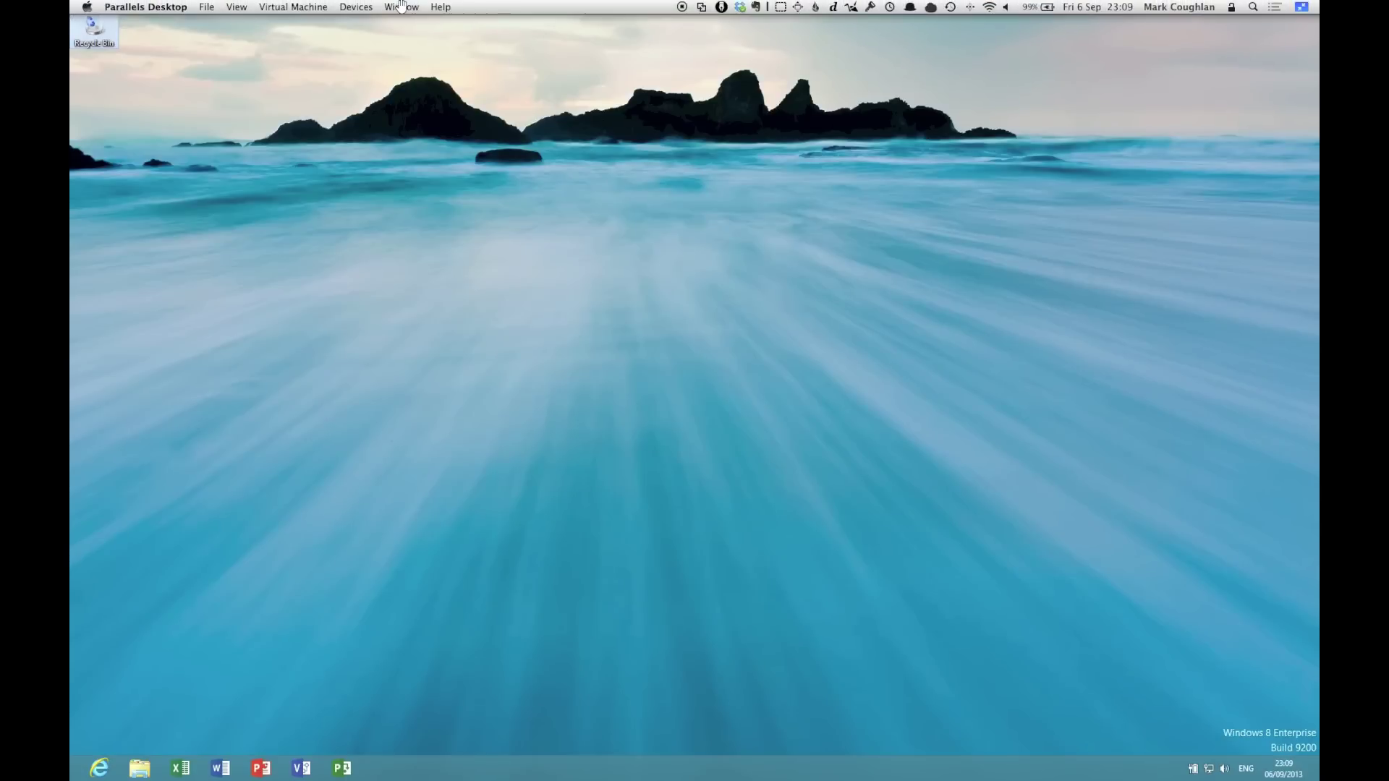
left_click(293, 7)
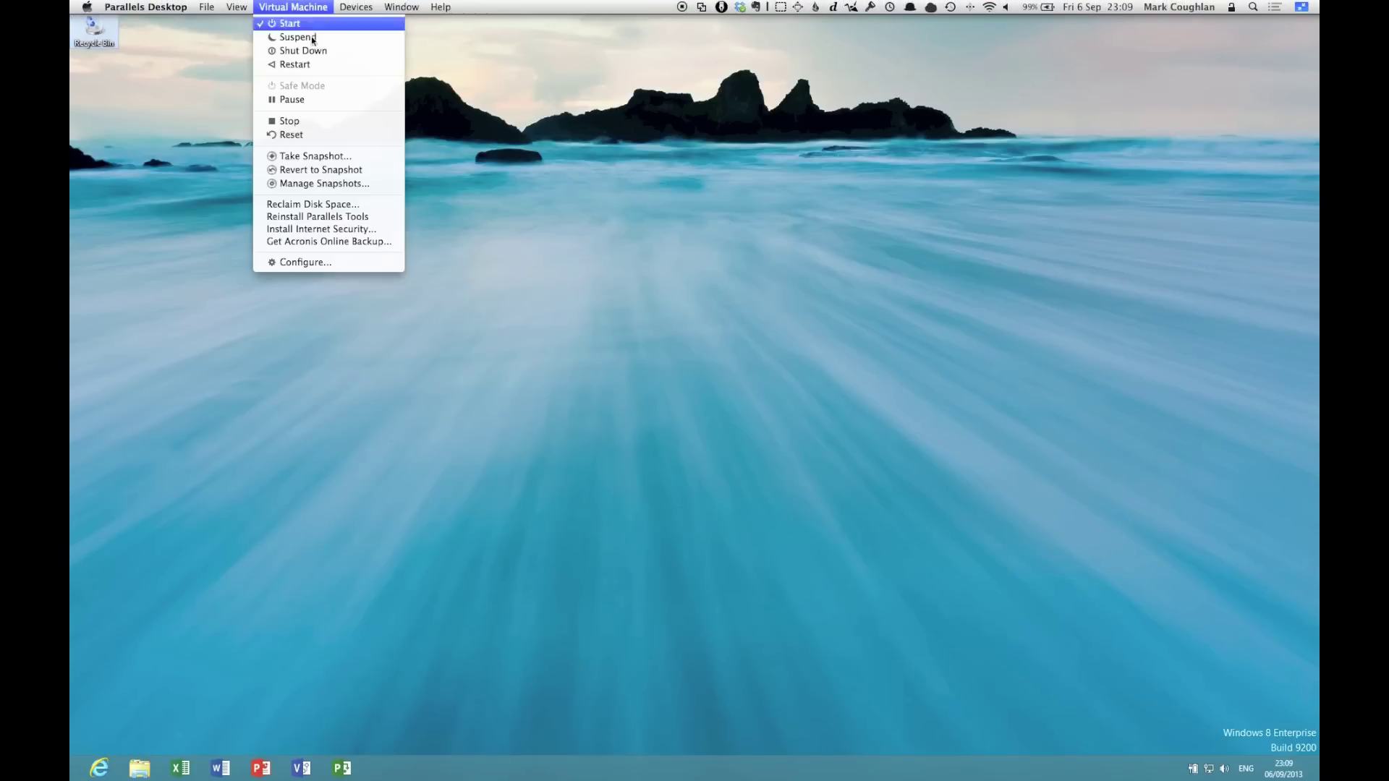
left_click(341, 176)
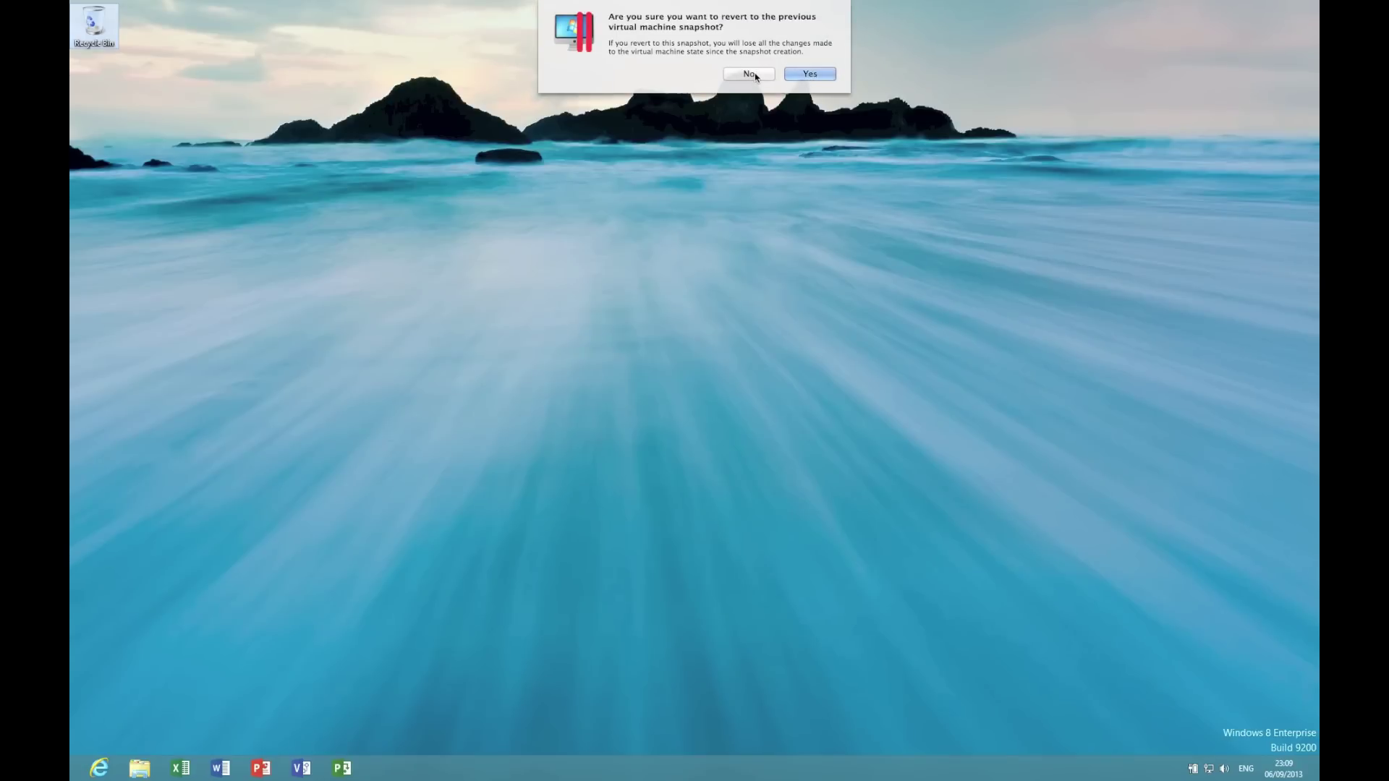
left_click(806, 75)
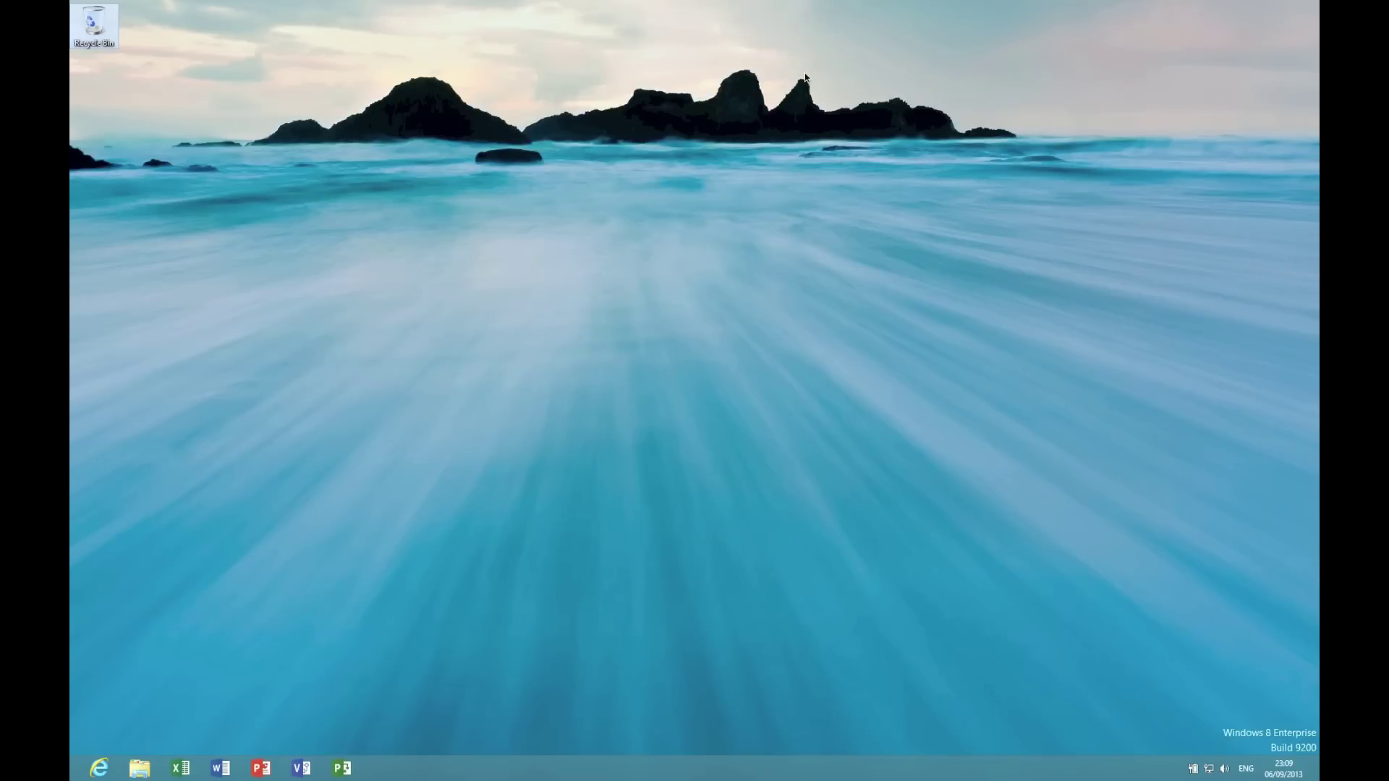